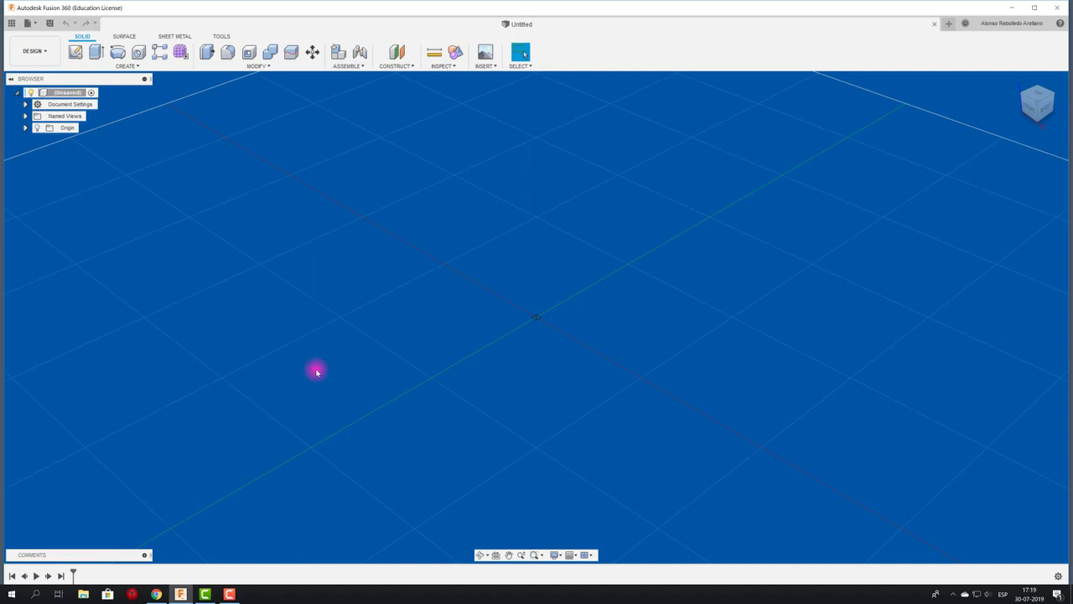
# Switch to Chrome and scroll through the Autodesk Education free-software page listing Fusion 360.
pyautogui.click(156, 593)
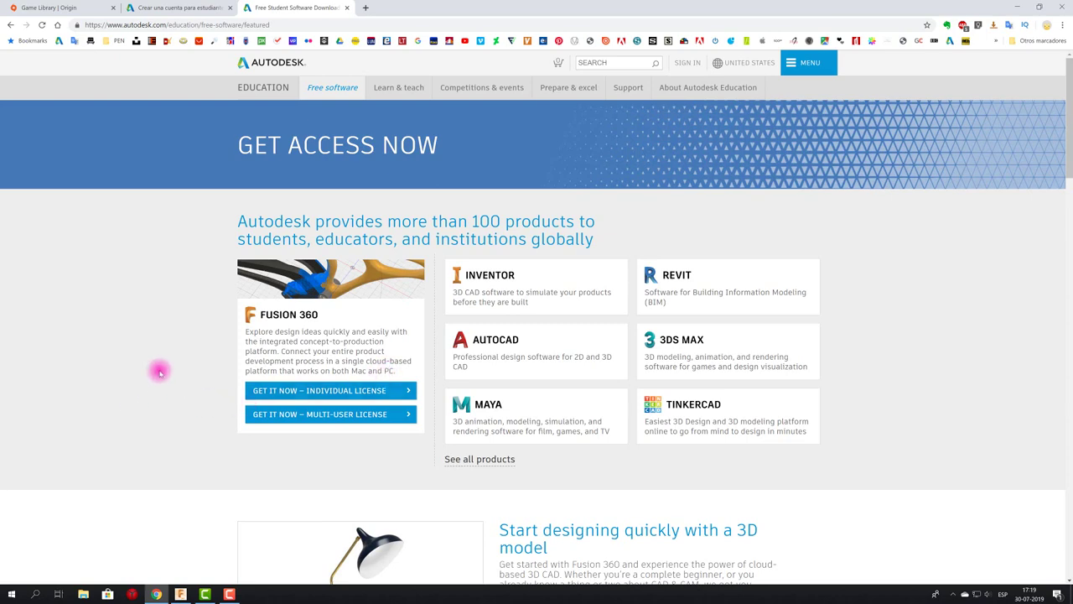
pyautogui.scroll(-2, 160, 371)
pyautogui.scroll(-3, 159, 371)
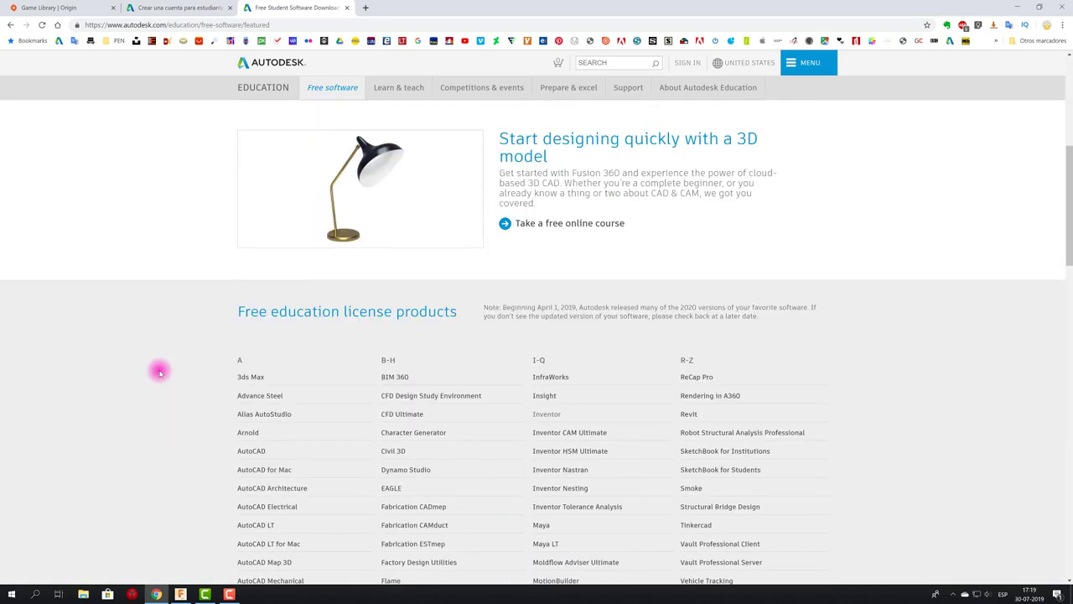
pyautogui.scroll(1, 156, 370)
pyautogui.scroll(2, 153, 369)
pyautogui.scroll(2, 153, 369)
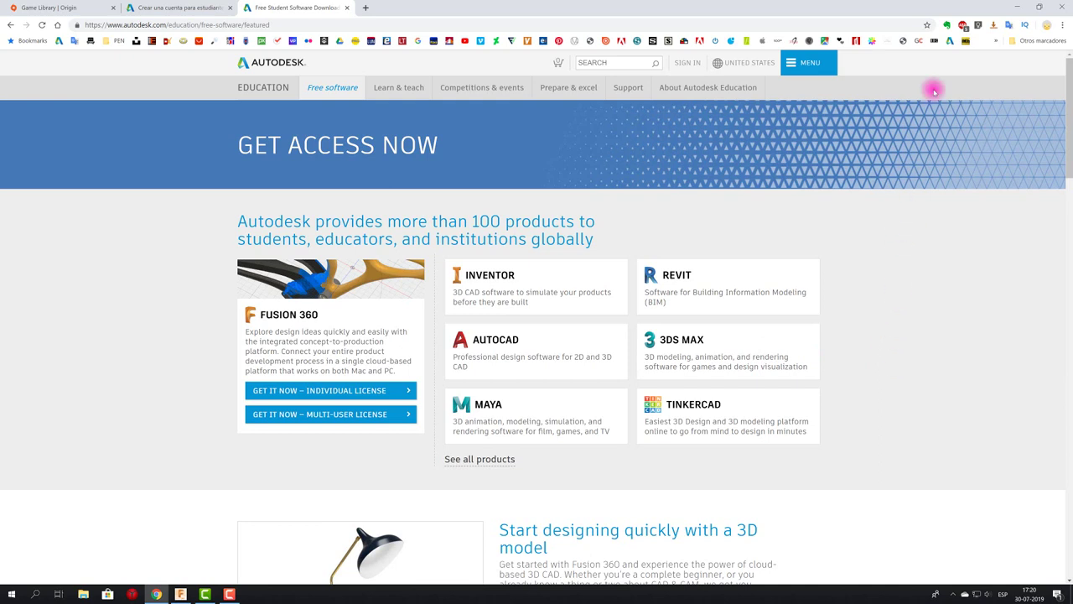
pyautogui.click(1018, 8)
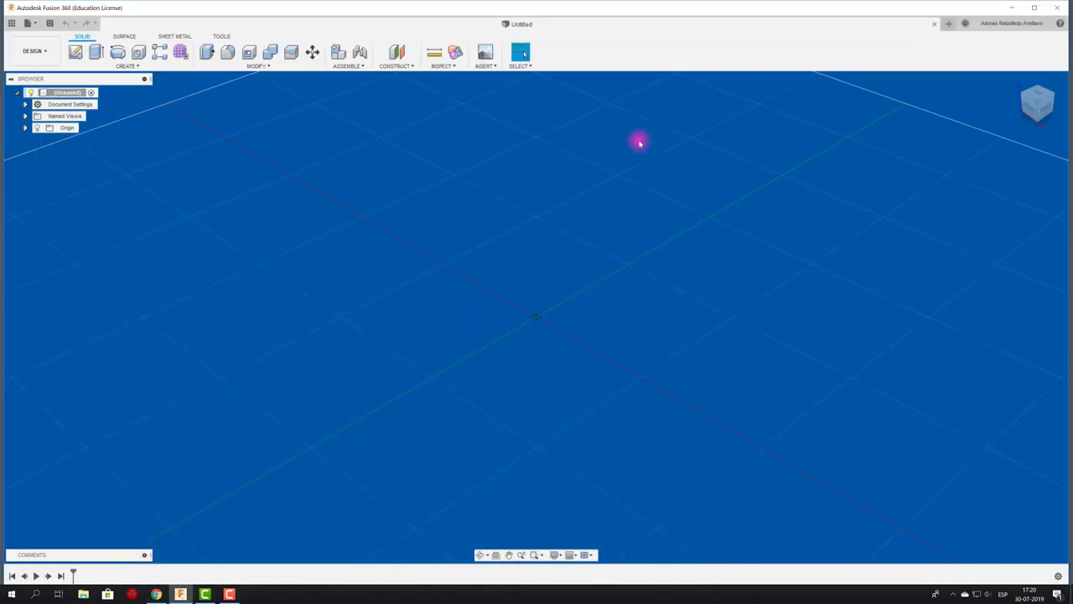
pyautogui.click(1016, 10)
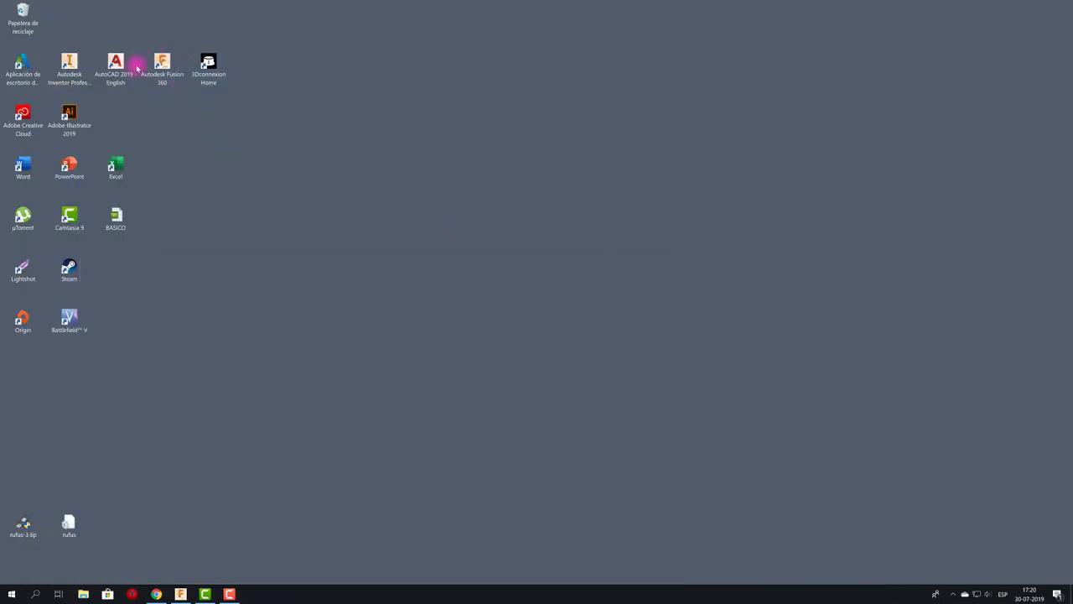
pyautogui.doubleClick(168, 52)
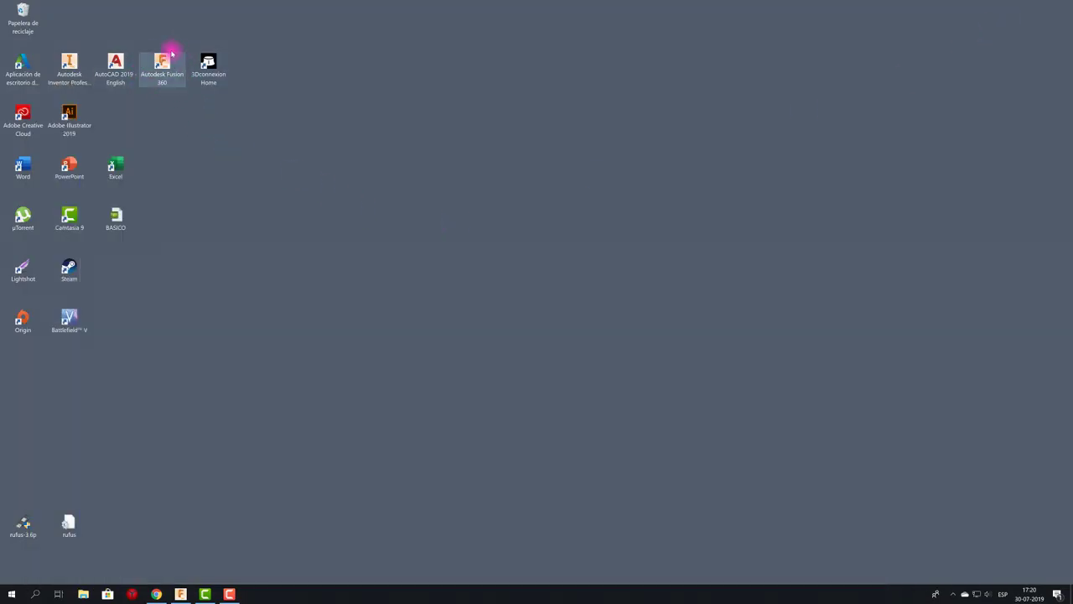
pyautogui.click(157, 596)
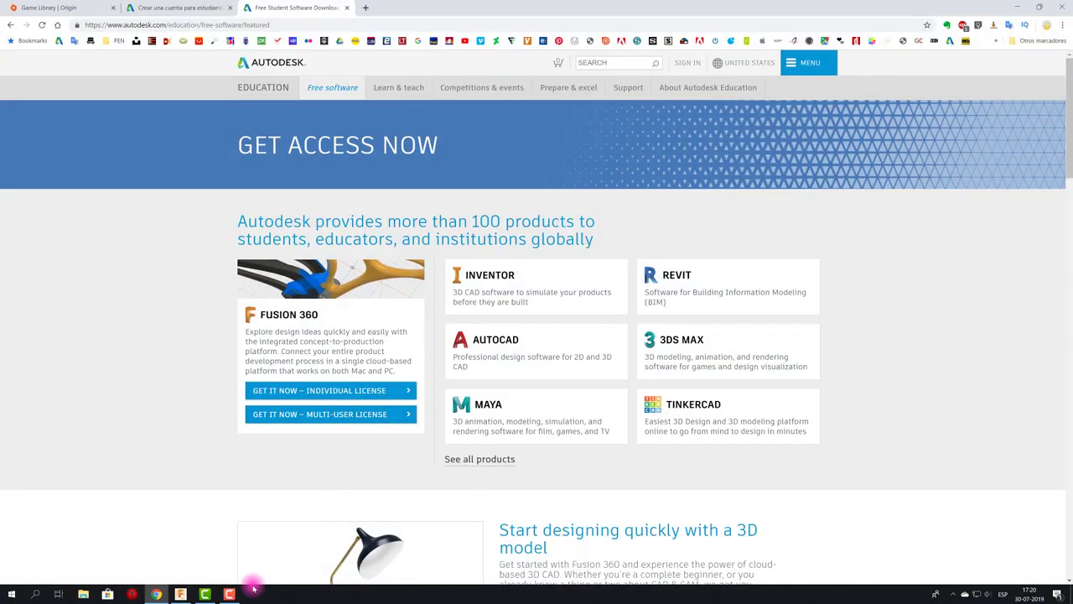
pyautogui.click(181, 594)
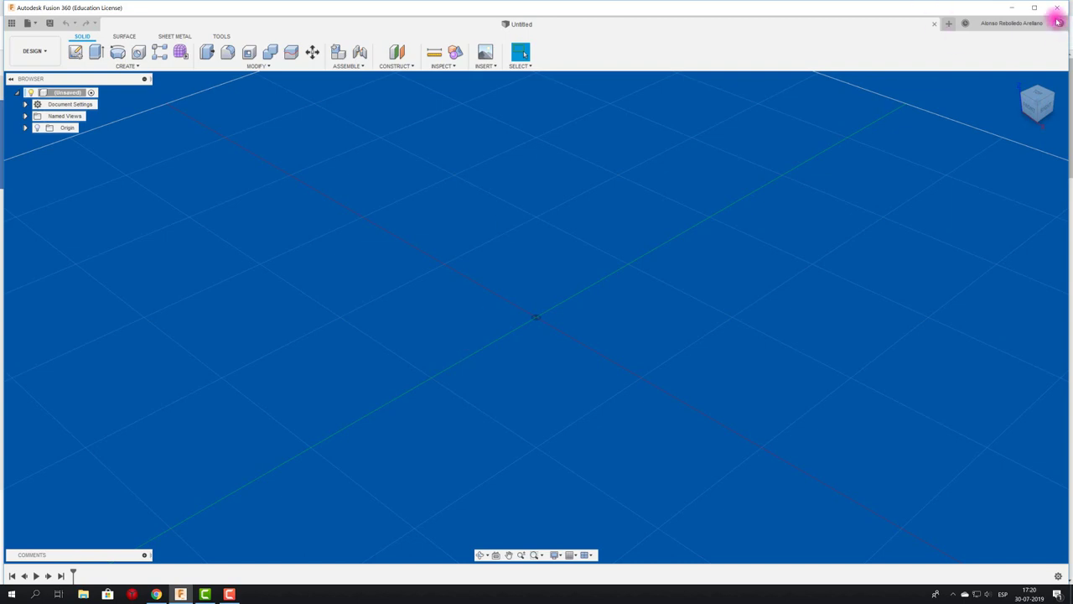
# Maximize the Fusion 360 window and zoom in and out on the empty grid.
pyautogui.click(1033, 9)
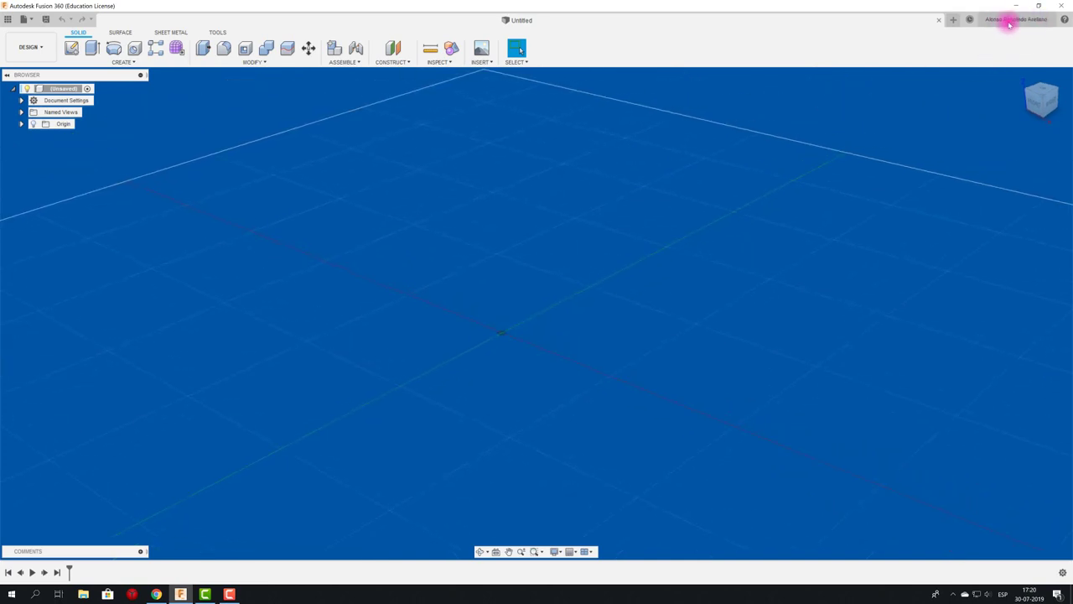
pyautogui.scroll(2, 358, 195)
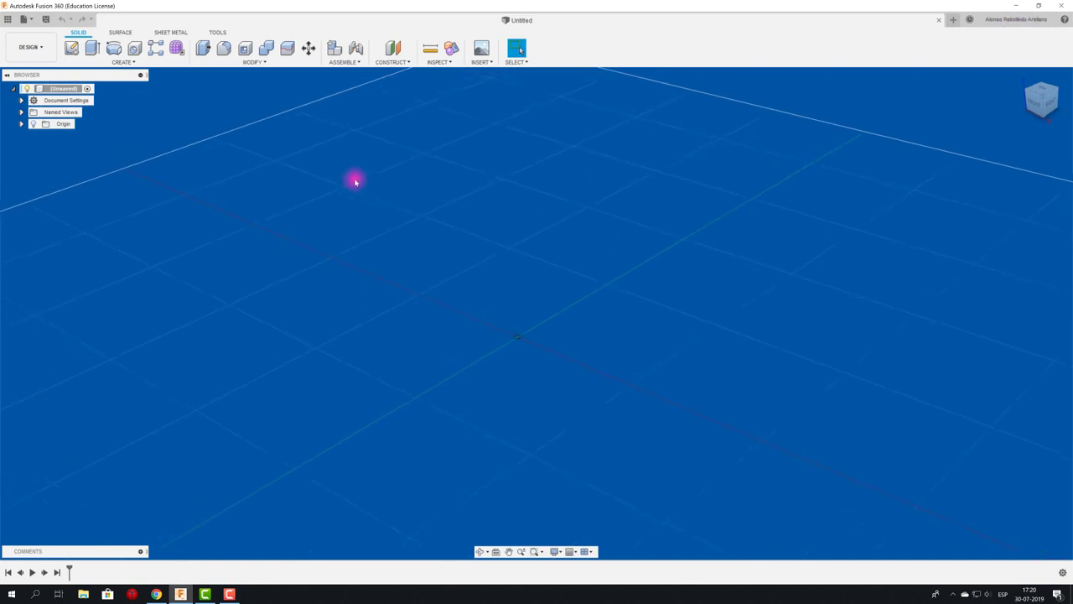
pyautogui.scroll(-1, 354, 181)
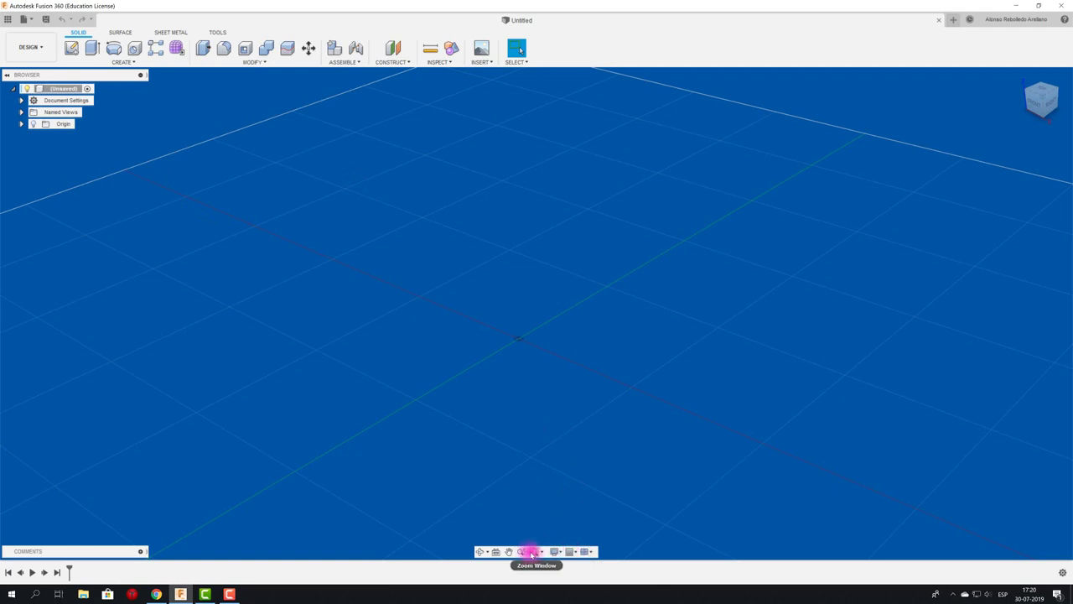
pyautogui.click(556, 551)
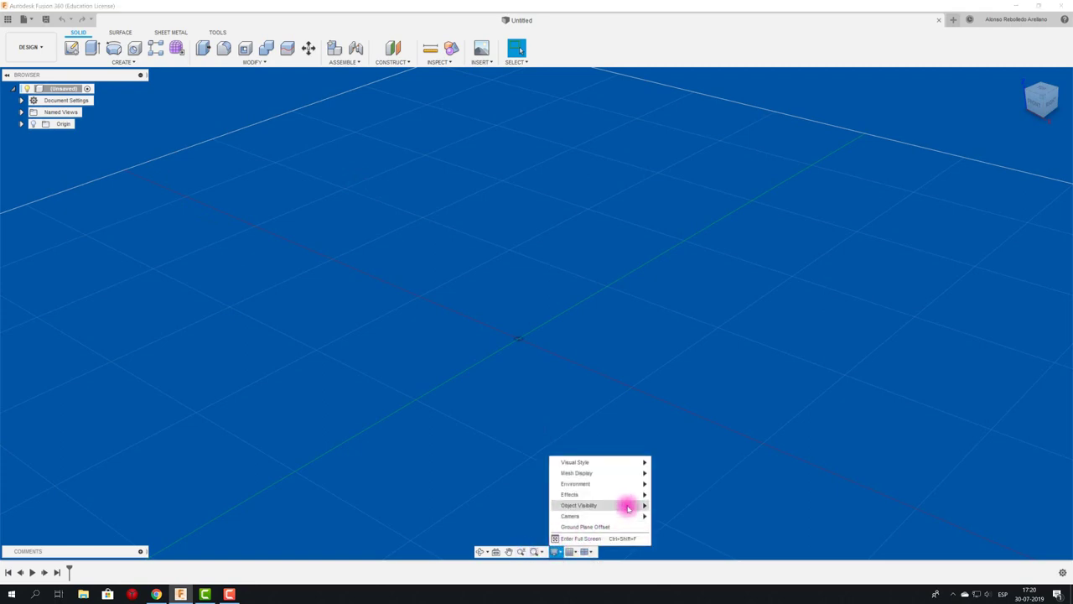
pyautogui.moveTo(576, 484)
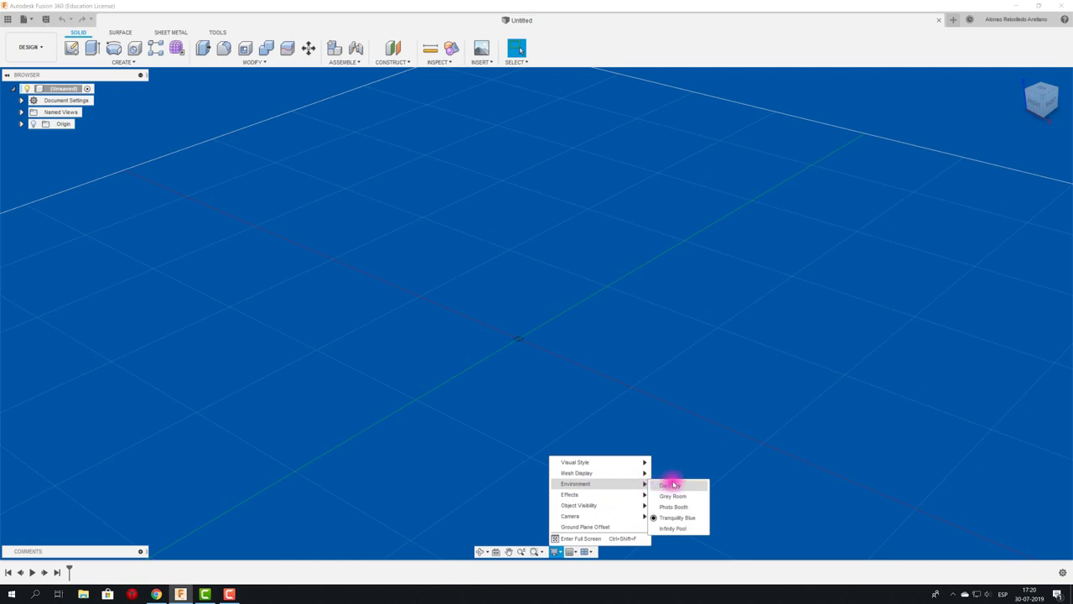
pyautogui.click(673, 485)
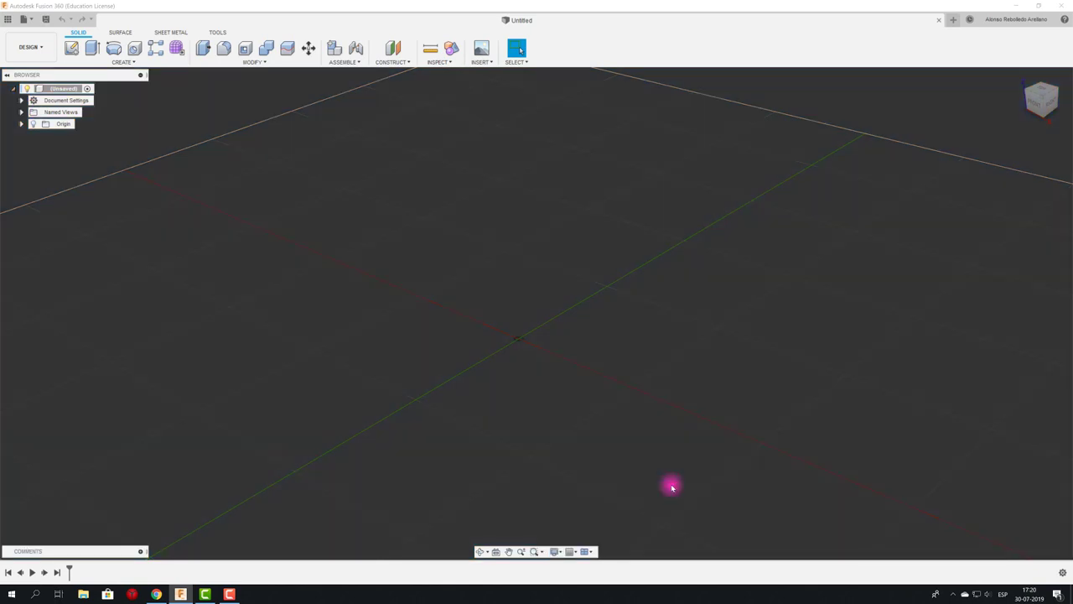
pyautogui.click(562, 551)
pyautogui.moveTo(576, 484)
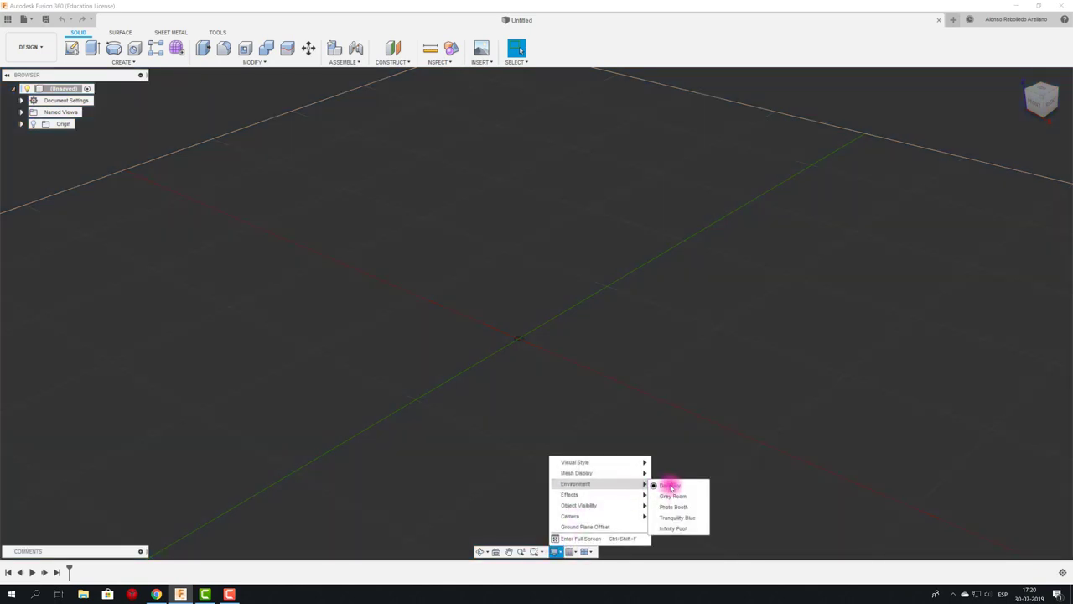
pyautogui.click(675, 506)
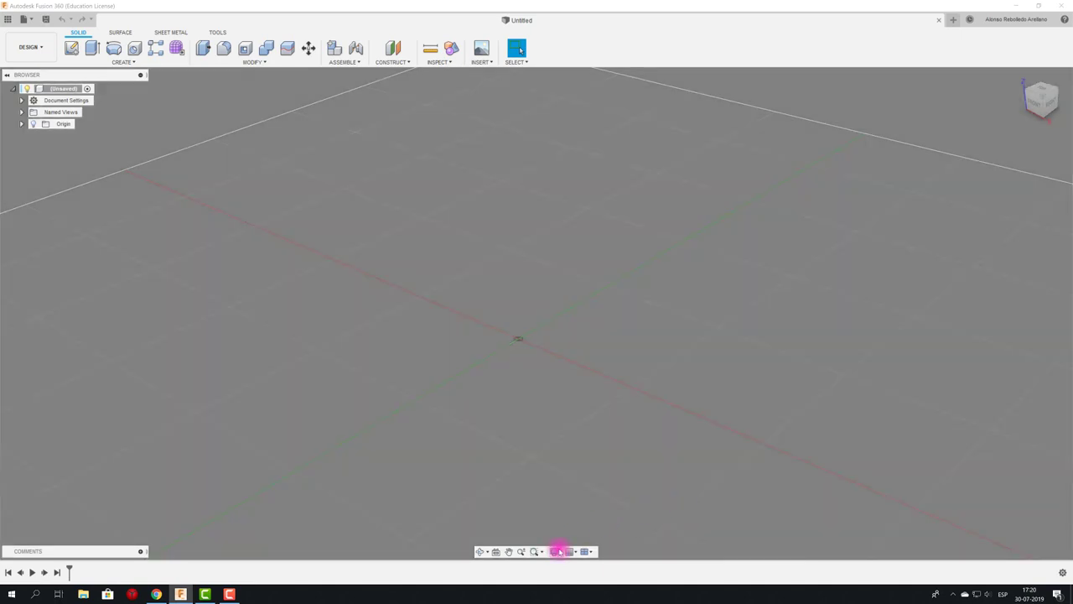
pyautogui.click(558, 550)
pyautogui.moveTo(575, 484)
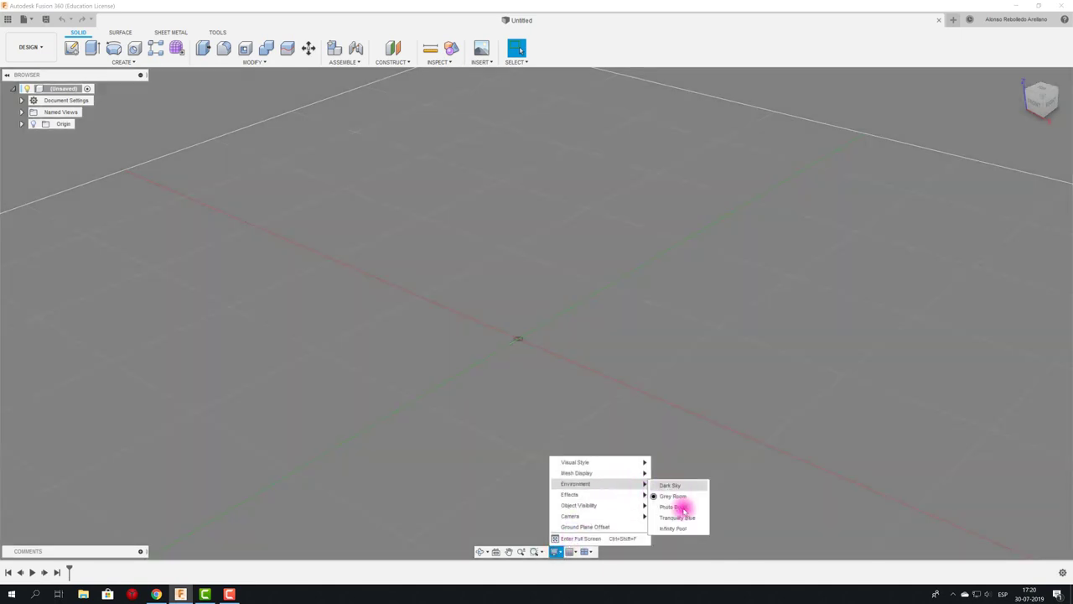
pyautogui.click(678, 516)
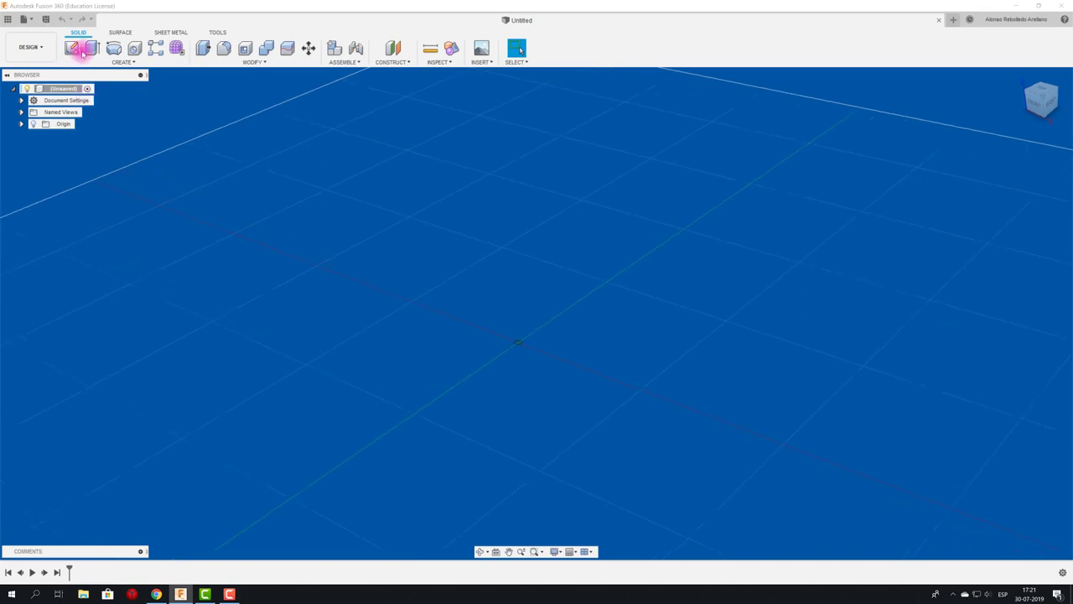
pyautogui.click(34, 47)
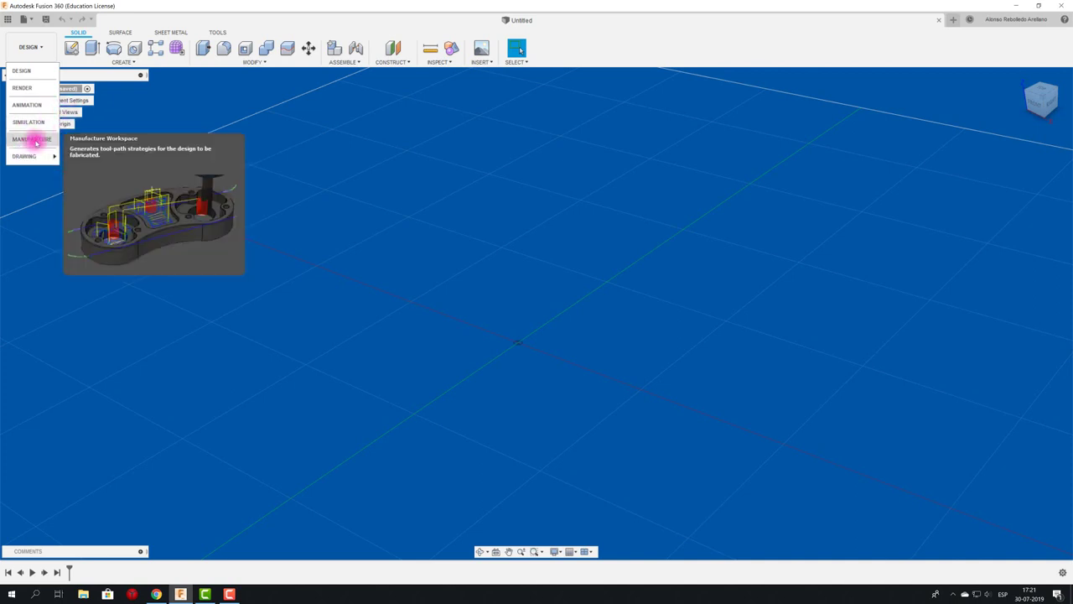
pyautogui.moveTo(25, 156)
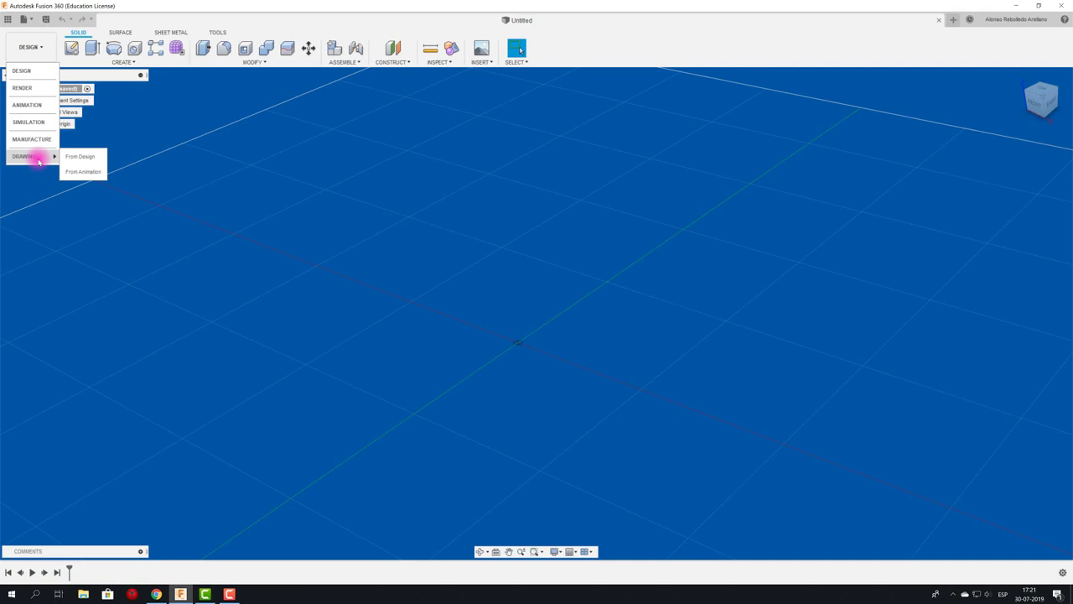
pyautogui.click(457, 244)
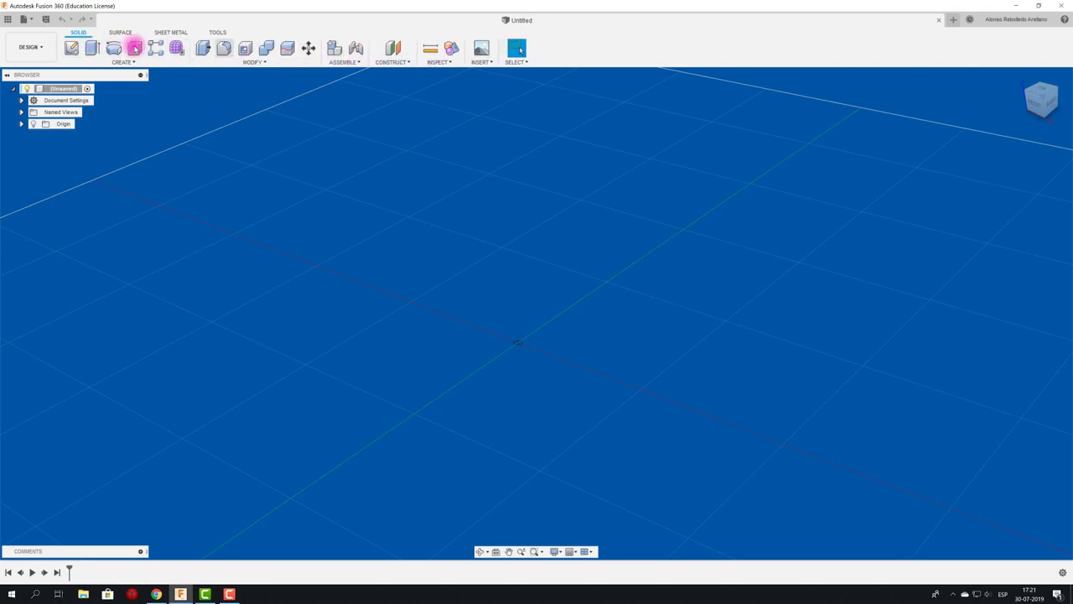
pyautogui.click(120, 32)
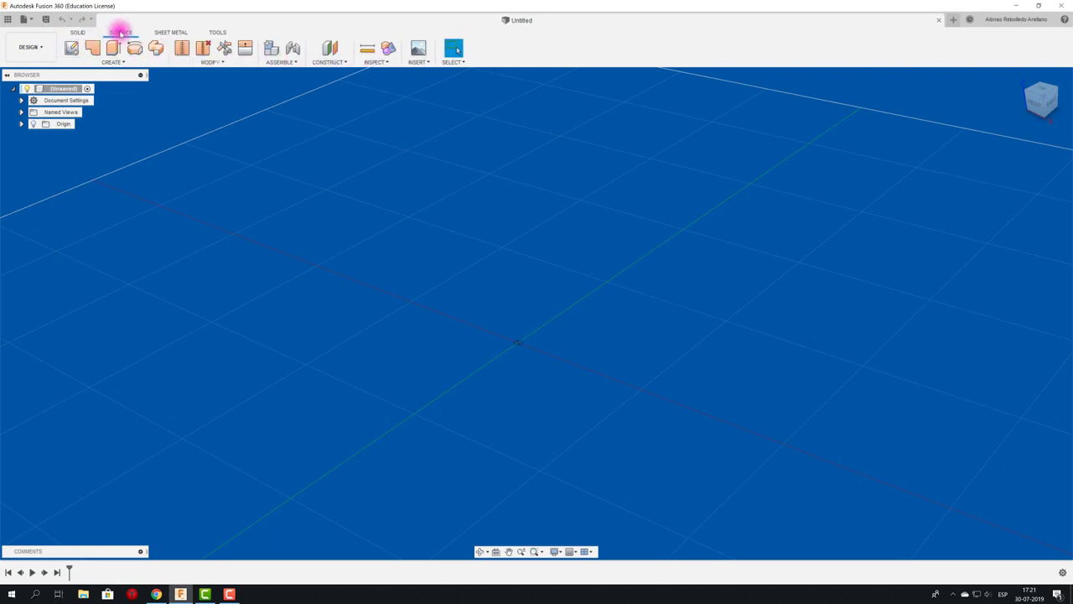
pyautogui.click(170, 33)
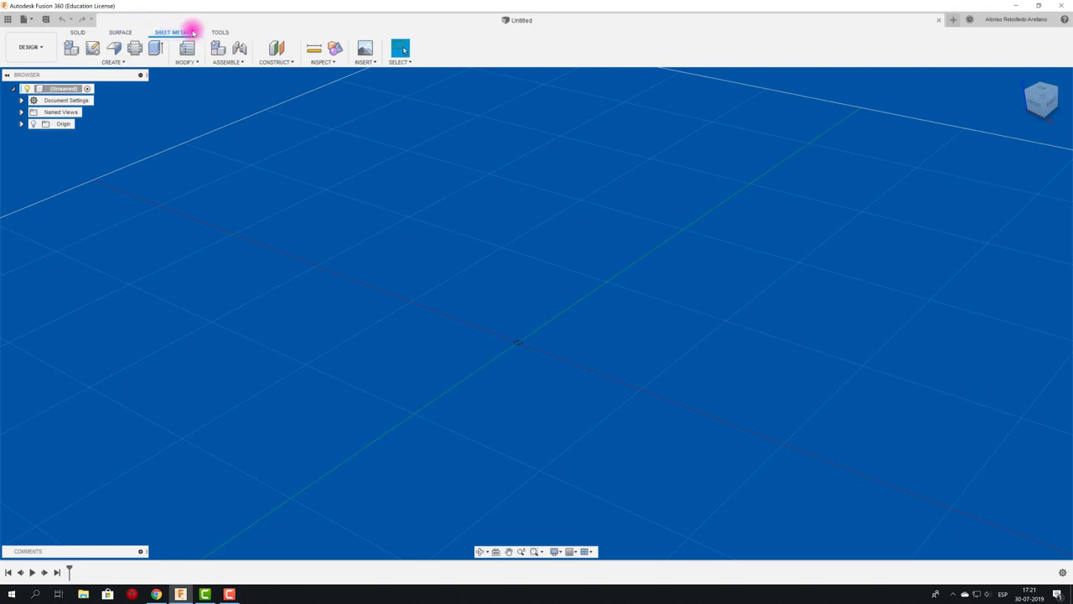
pyautogui.click(221, 32)
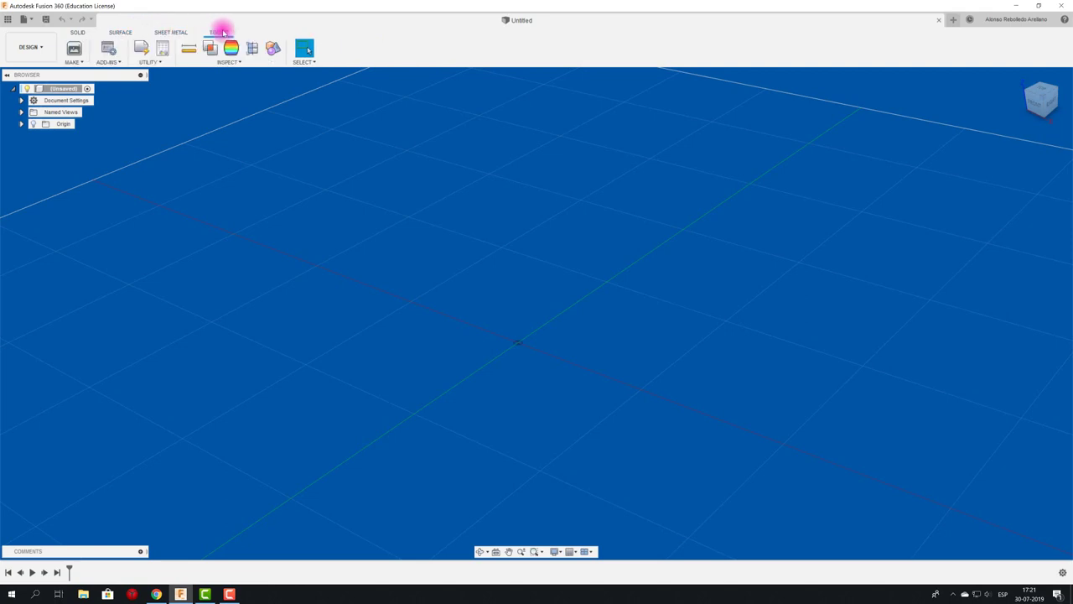
pyautogui.click(78, 33)
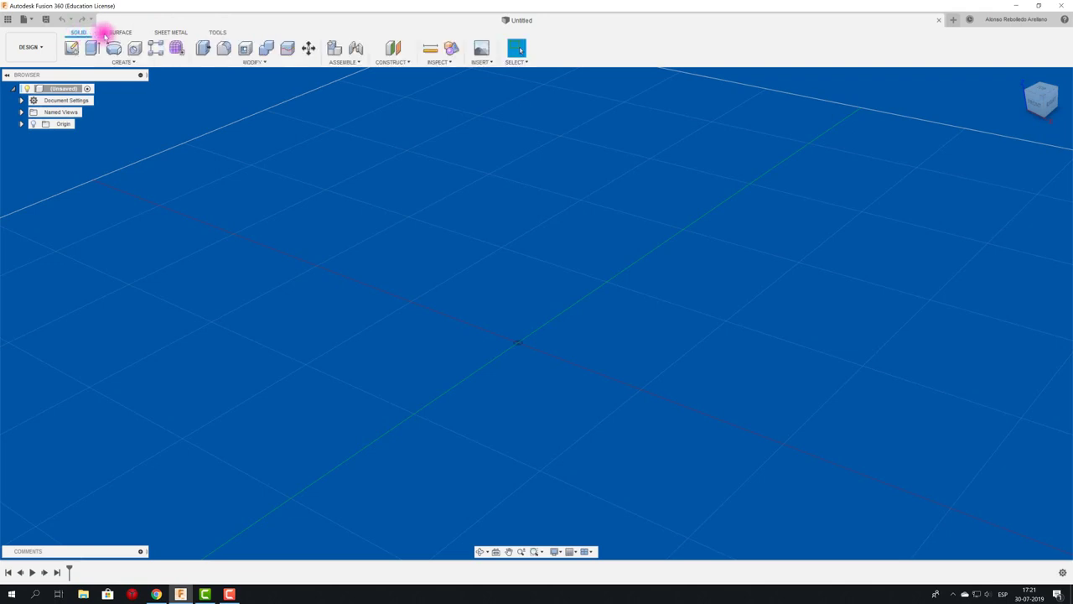
# Try Orbit, Pan, Zoom and Zoom Window on the grid, then switch to Multiple Views.
pyautogui.click(480, 552)
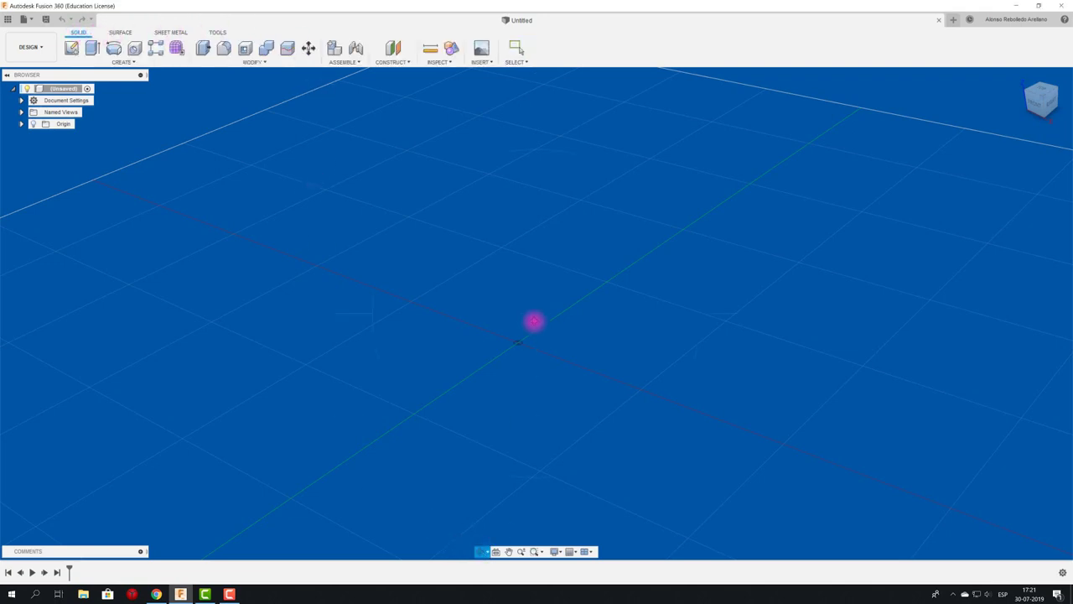
pyautogui.moveTo(534, 319)
pyautogui.mouseDown()
pyautogui.moveTo(506, 300)
pyautogui.moveTo(565, 307)
pyautogui.moveTo(632, 292)
pyautogui.moveTo(536, 294)
pyautogui.moveTo(525, 279)
pyautogui.moveTo(534, 299)
pyautogui.moveTo(486, 280)
pyautogui.mouseUp()
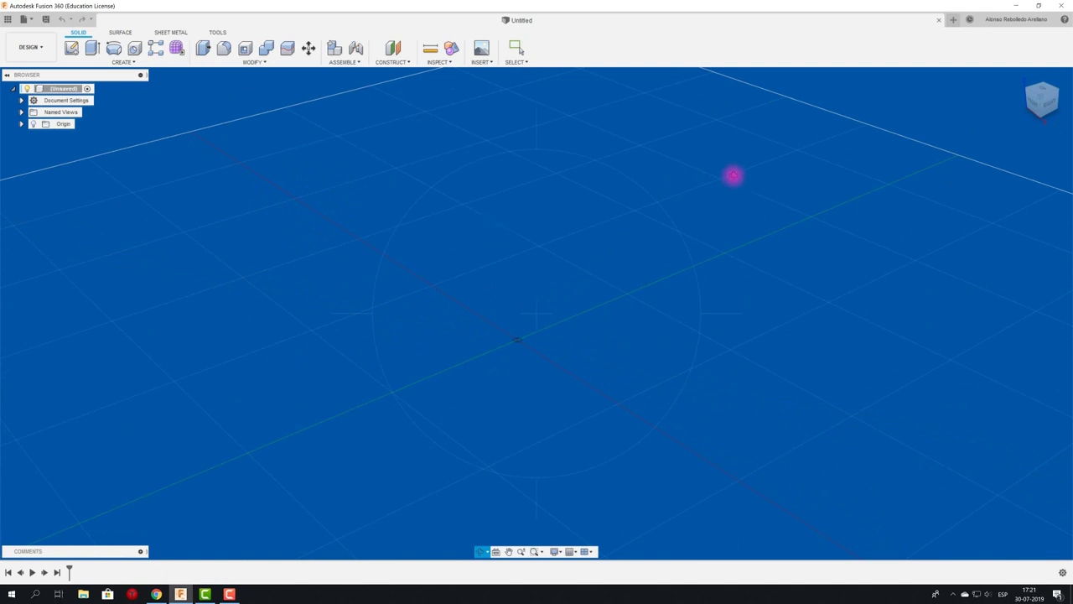
pyautogui.click(508, 551)
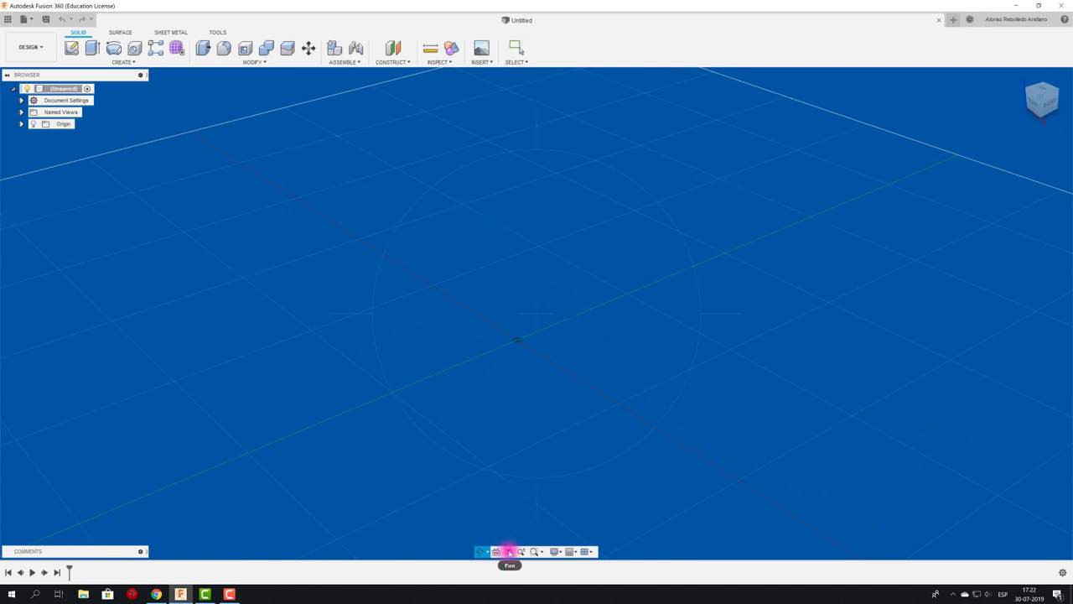
pyautogui.moveTo(627, 338)
pyautogui.mouseDown()
pyautogui.moveTo(311, 333)
pyautogui.moveTo(659, 314)
pyautogui.moveTo(700, 280)
pyautogui.moveTo(485, 283)
pyautogui.mouseUp()
pyautogui.click(521, 551)
pyautogui.scroll(3, 476, 269)
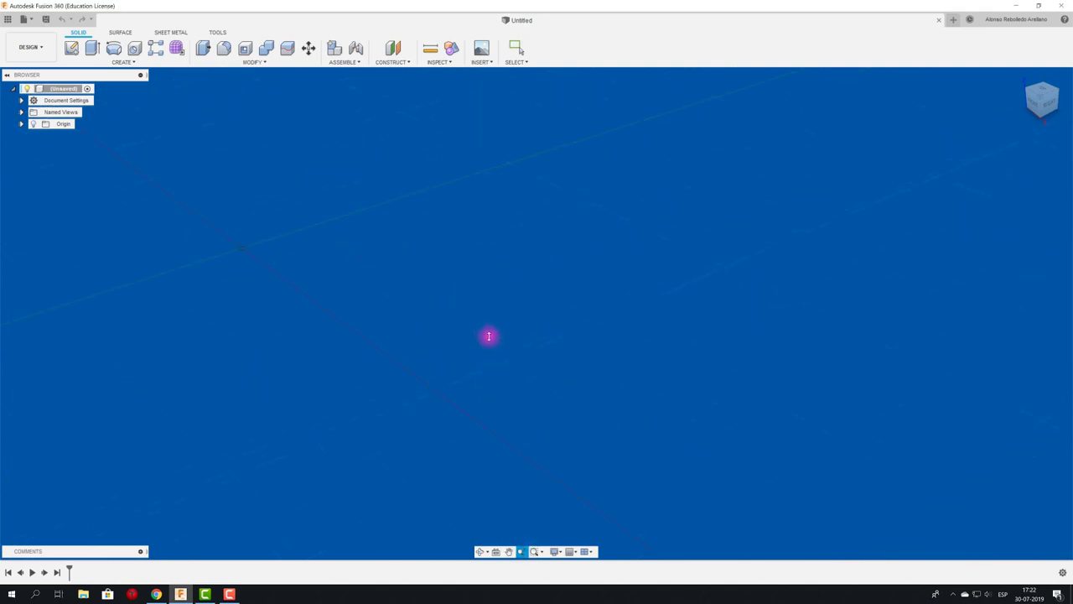
pyautogui.scroll(-3, 489, 336)
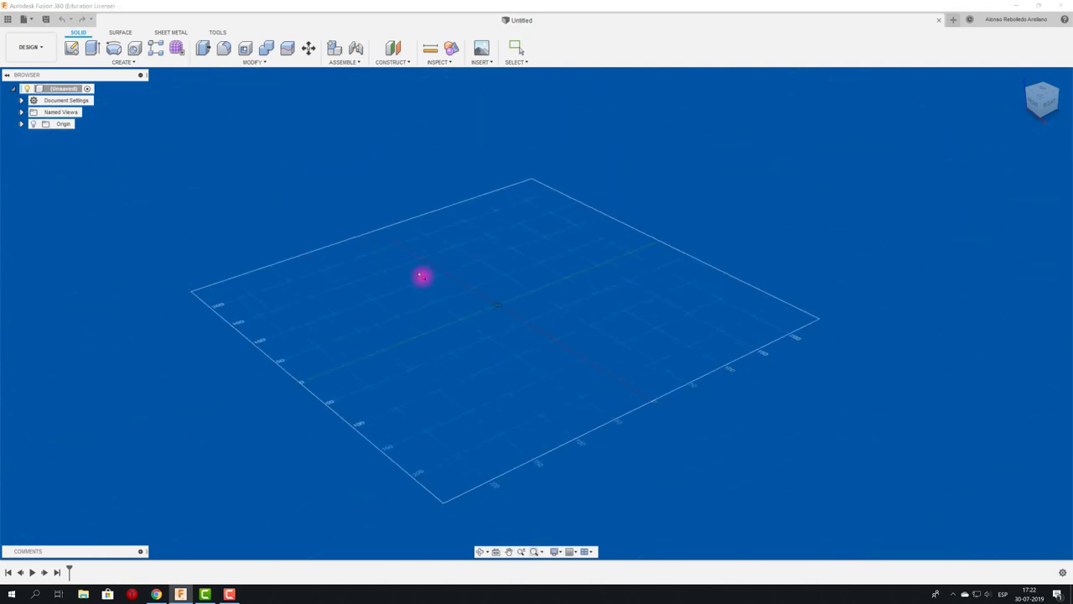
pyautogui.moveTo(348, 210); pyautogui.dragTo(693, 435)
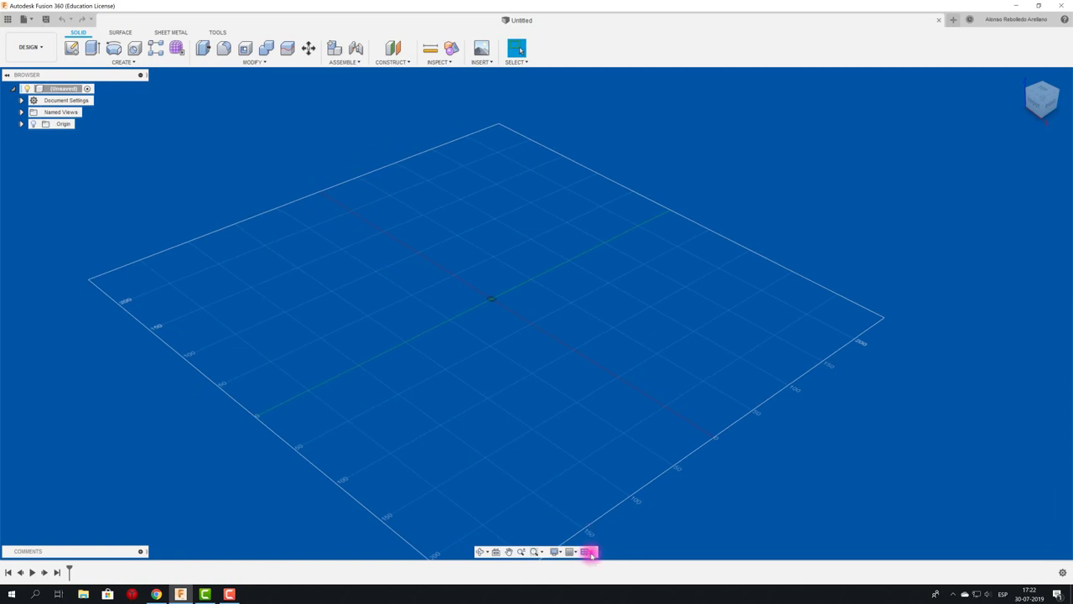
pyautogui.click(592, 552)
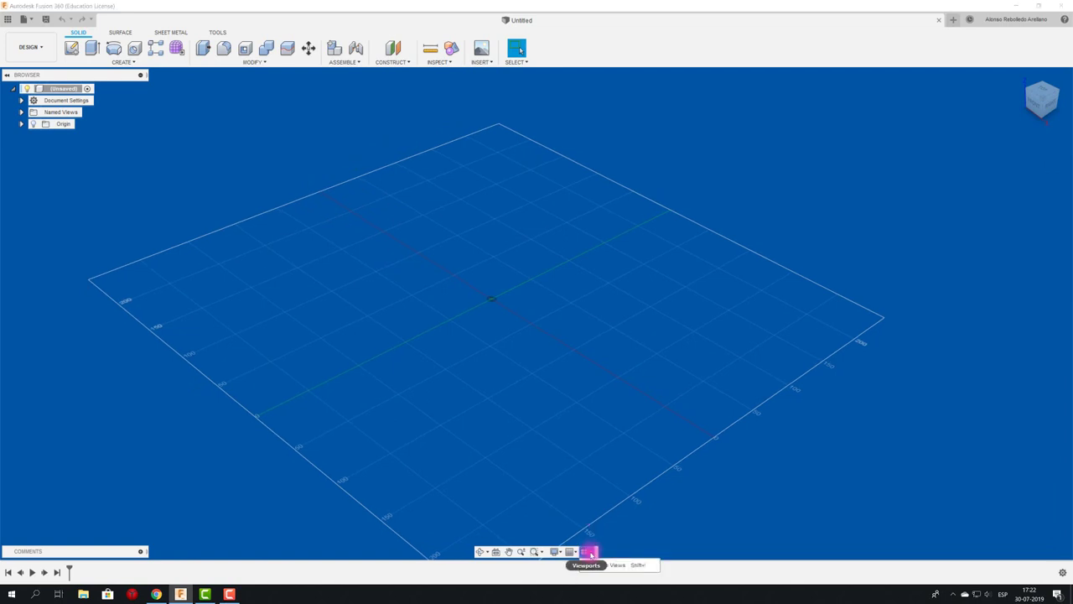
pyautogui.click(621, 566)
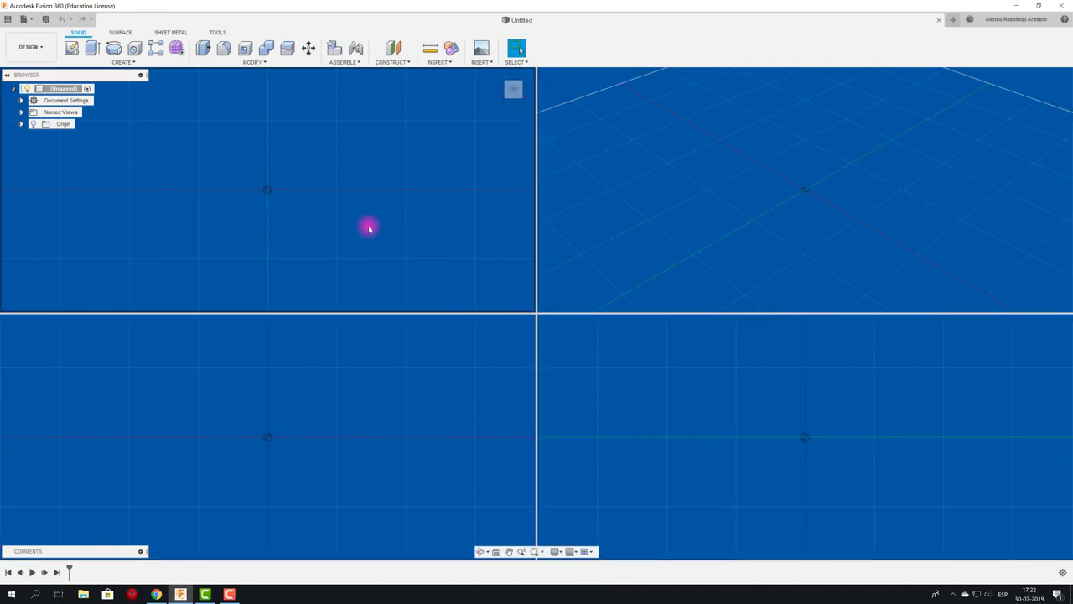
# Activate the top-left viewport and bring up the Viewport Layout options.
pyautogui.click(521, 84)
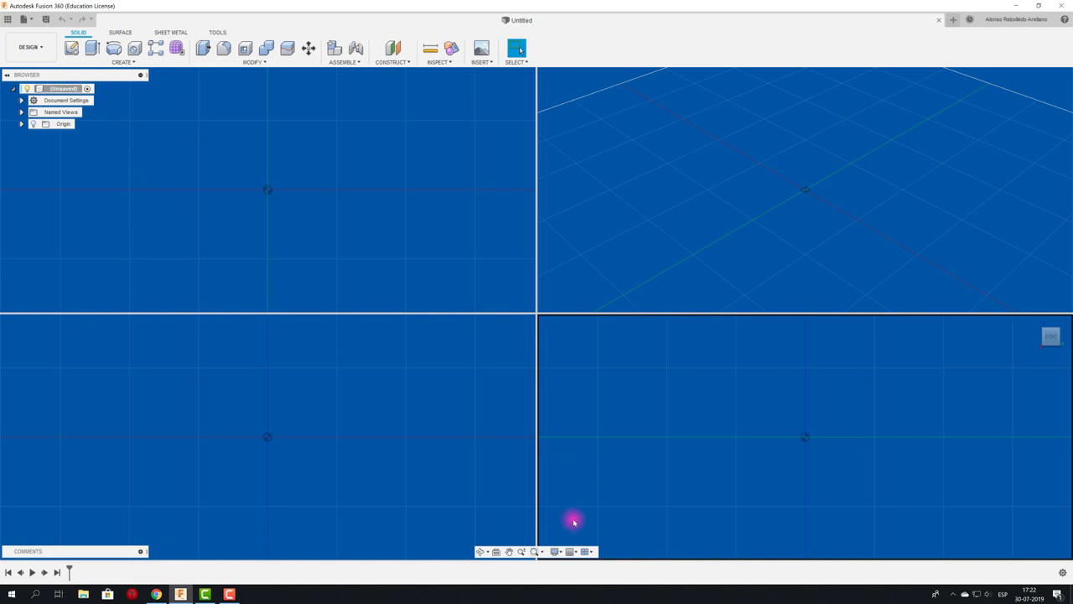
pyautogui.click(589, 552)
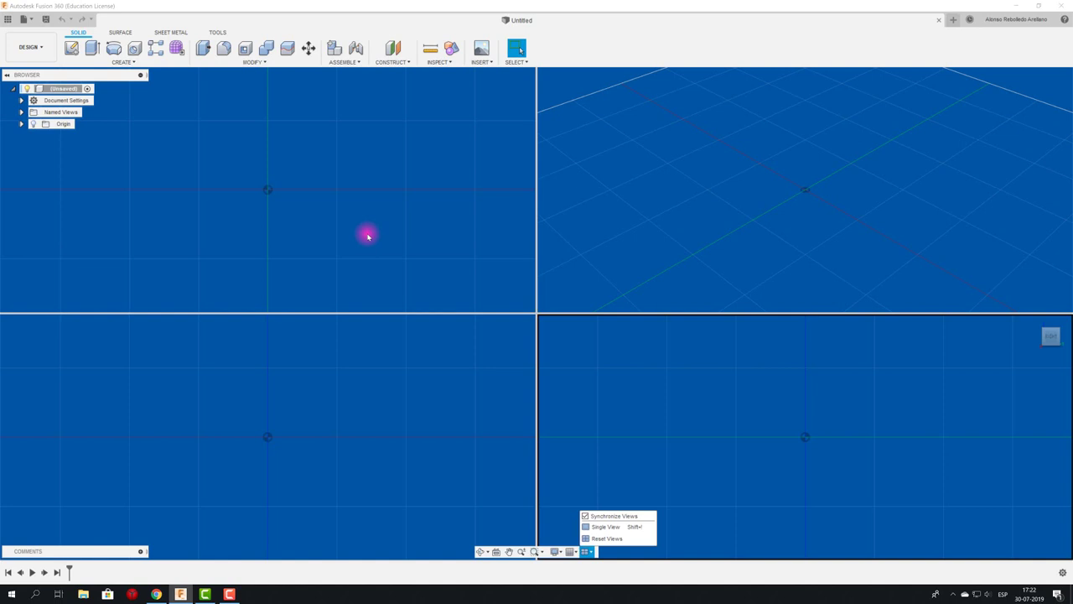
# Choose Single View to restore one 3D viewport.
pyautogui.click(609, 528)
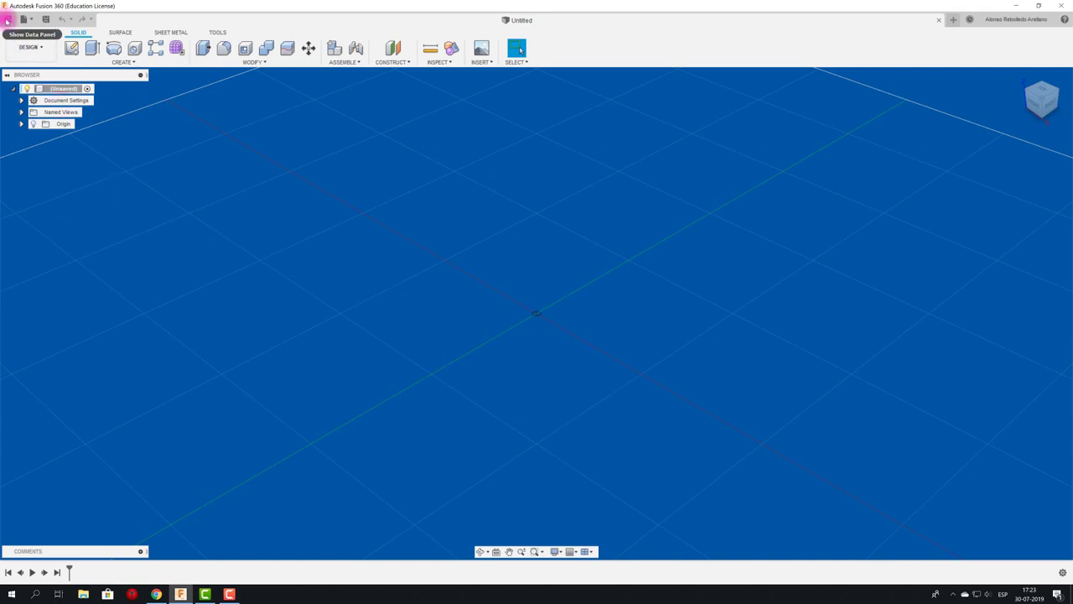
# Show the Data Panel, return to All Projects and open the MADERA project.
pyautogui.click(8, 18)
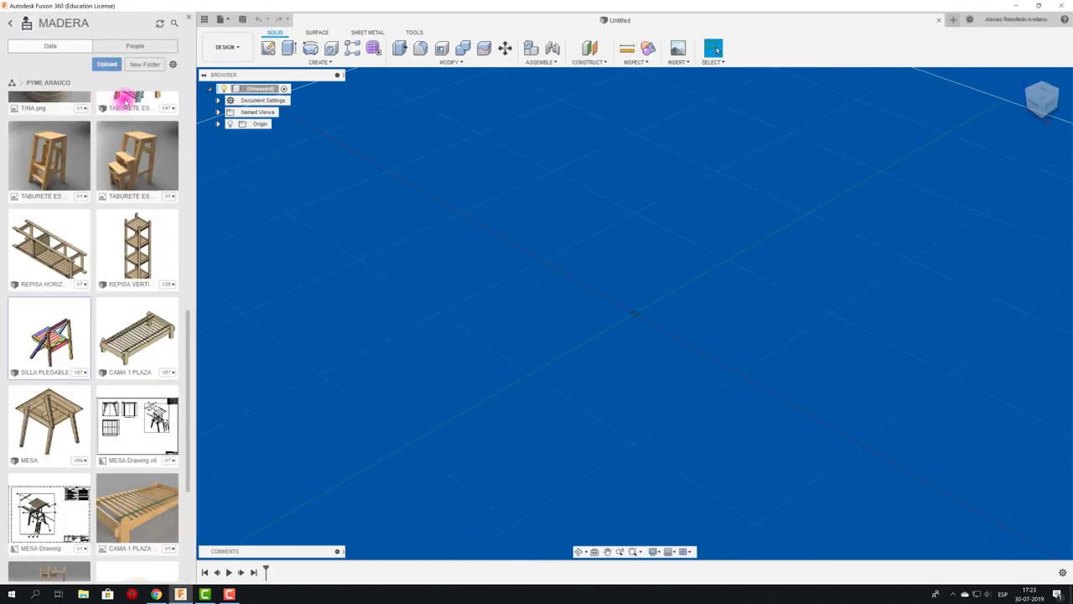
pyautogui.click(9, 26)
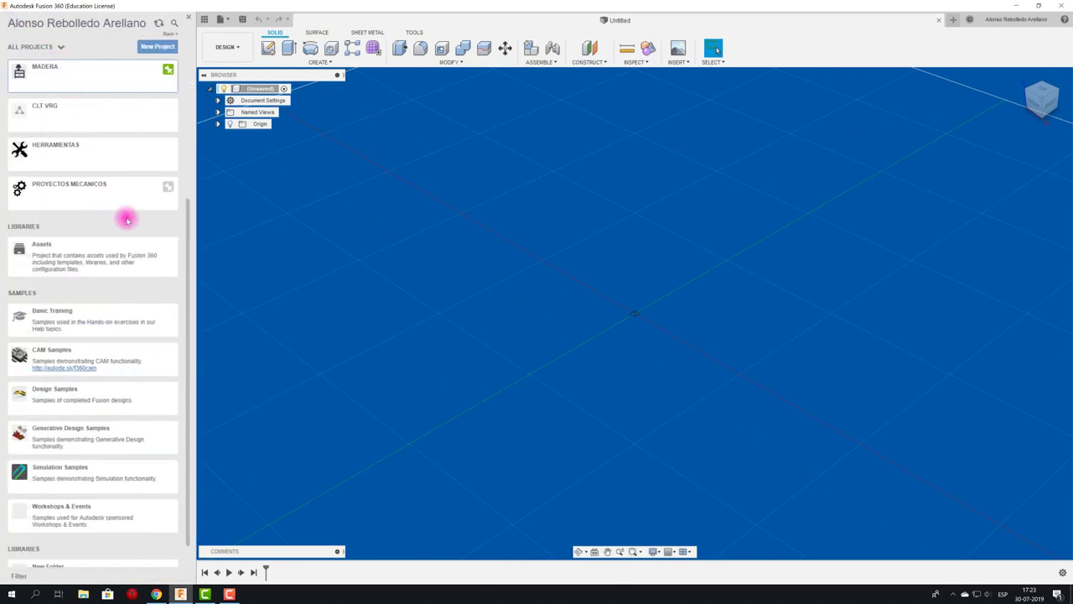
pyautogui.scroll(3, 117, 191)
pyautogui.scroll(2, 117, 188)
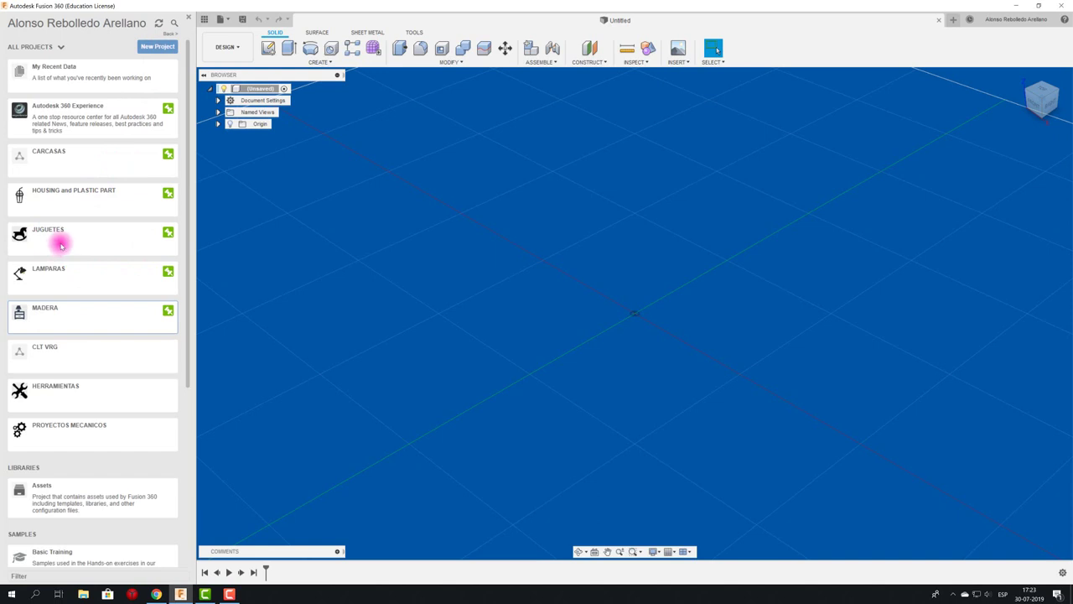
pyautogui.click(72, 312)
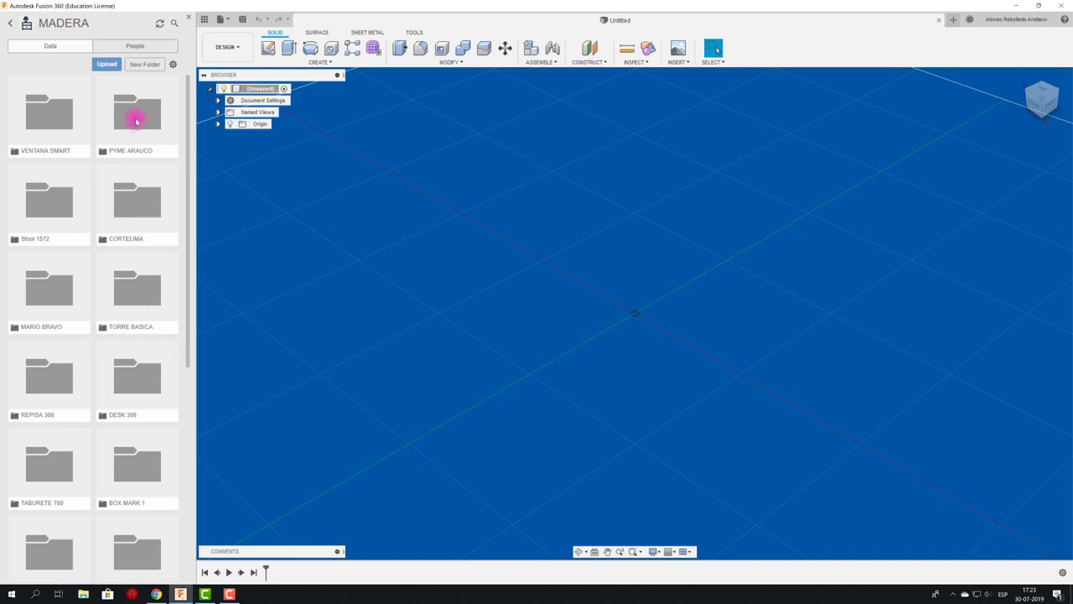
# Open the PYME ARAUCO folder and the SILLA PLEGABLE folding chair design.
pyautogui.doubleClick(136, 122)
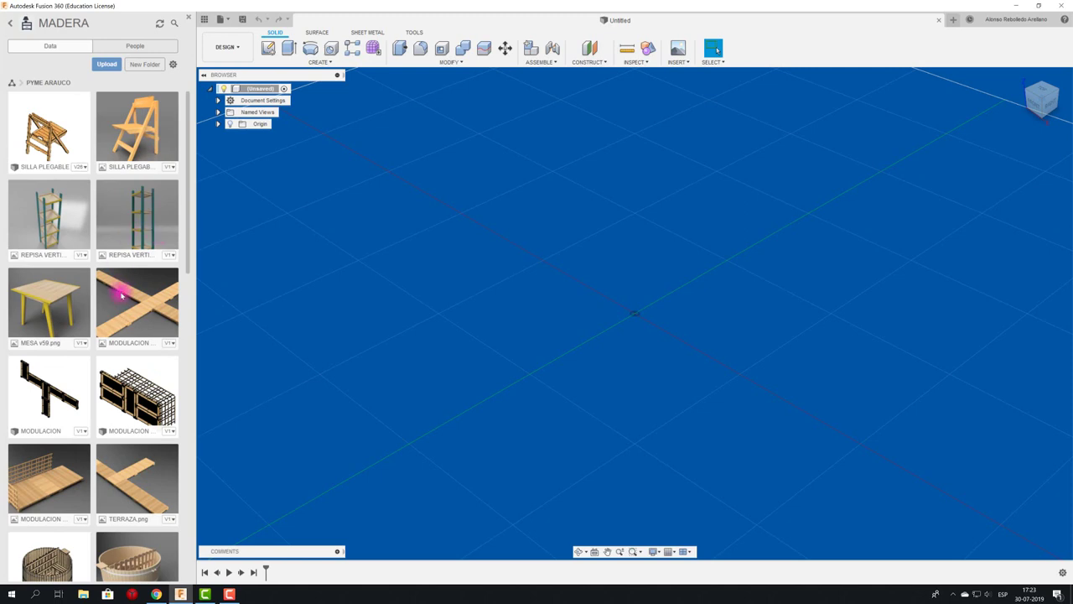
pyautogui.scroll(-2, 115, 302)
pyautogui.scroll(-2, 112, 311)
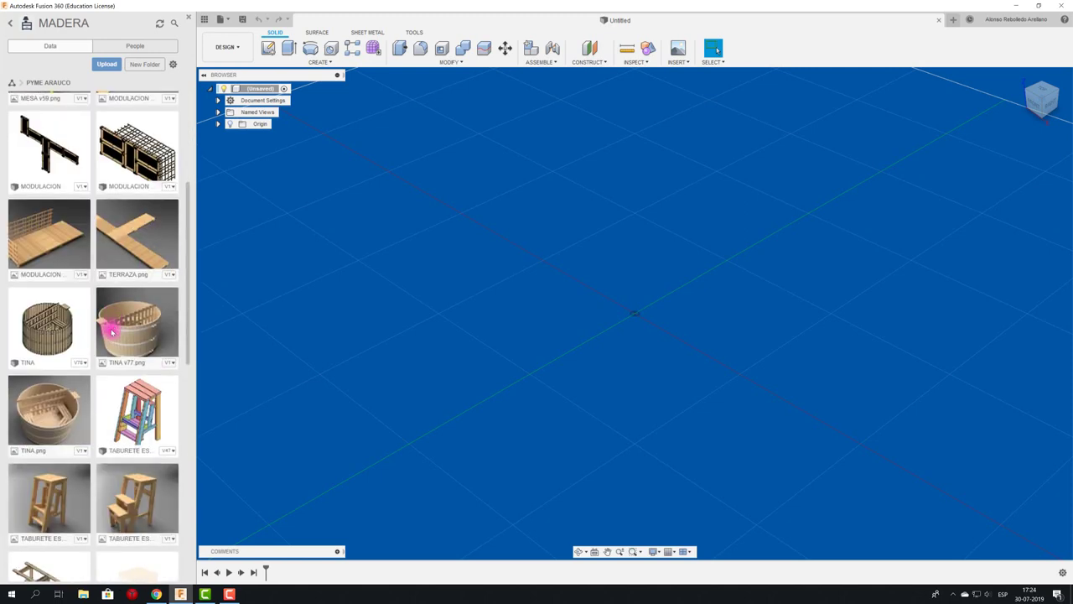
pyautogui.scroll(-1, 108, 321)
pyautogui.scroll(-2, 89, 325)
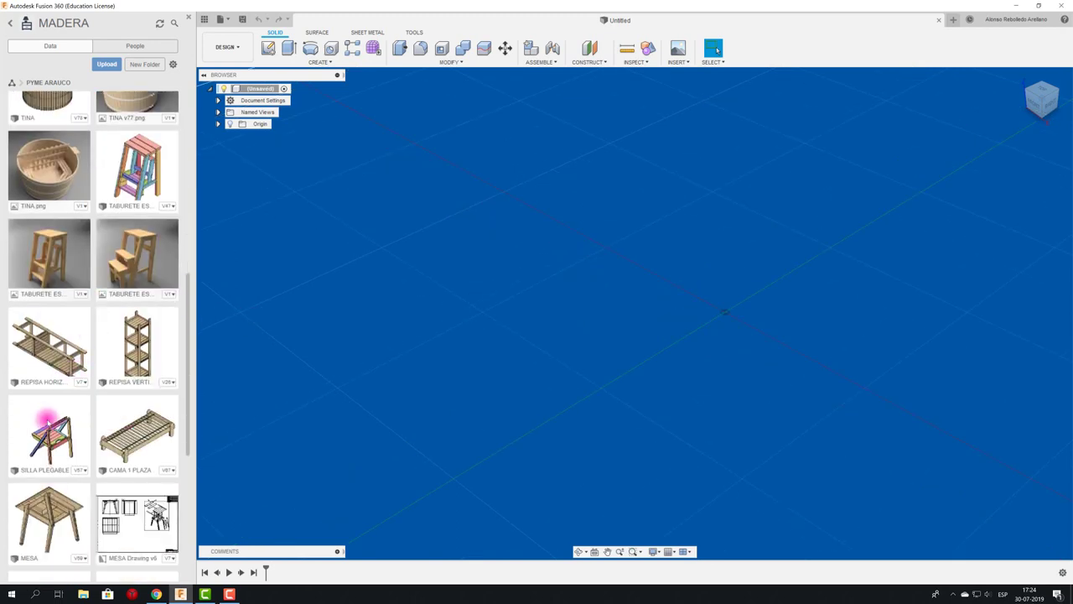
pyautogui.doubleClick(64, 447)
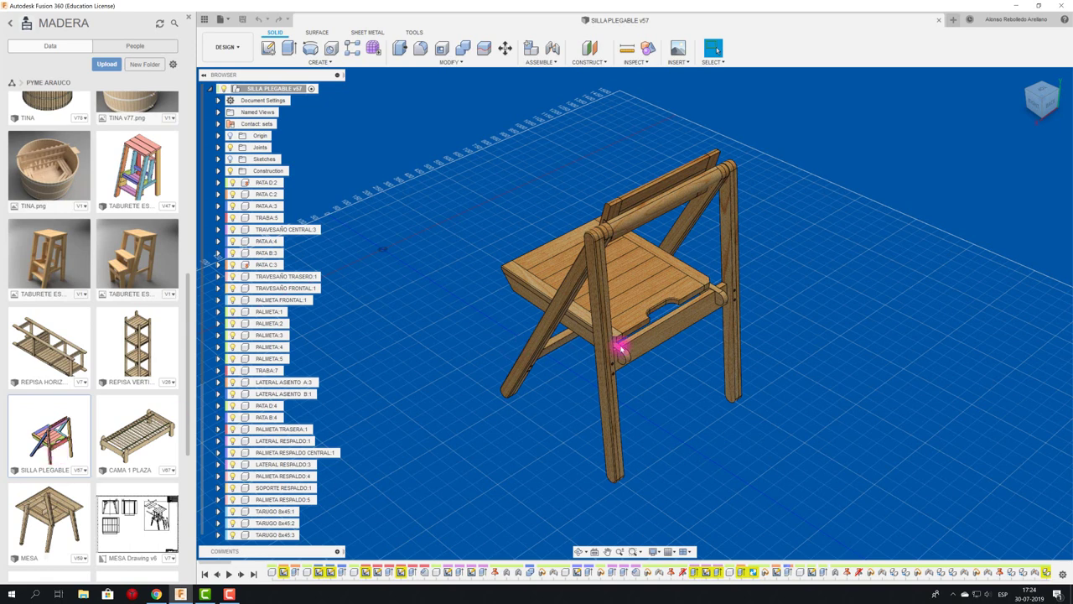
# Close the Data Panel, select leg PATA A:4 via a face and the browser, then deselect.
pyautogui.click(189, 16)
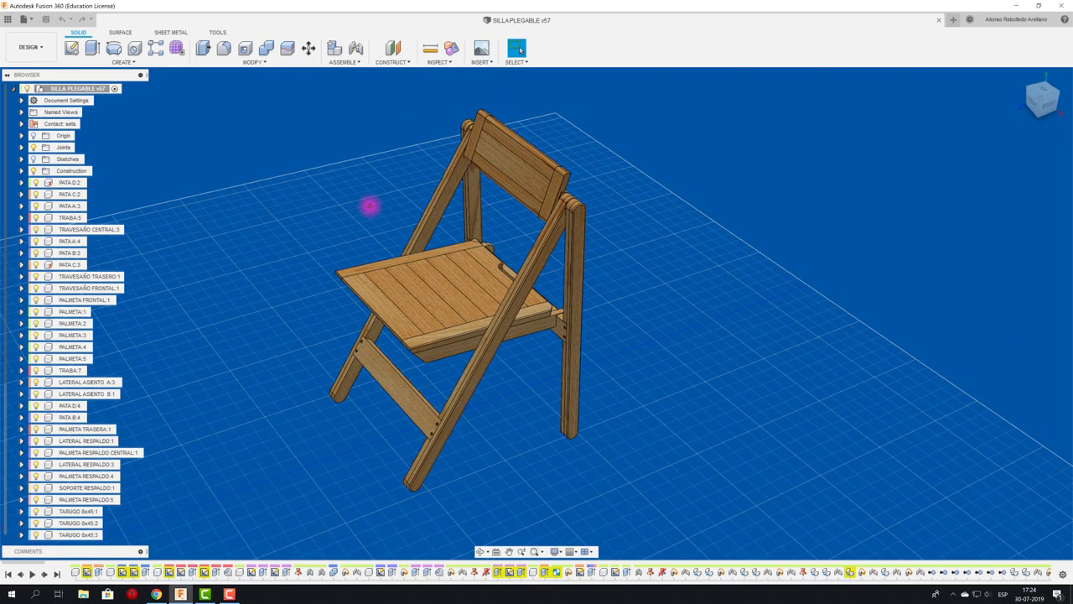
pyautogui.click(435, 220)
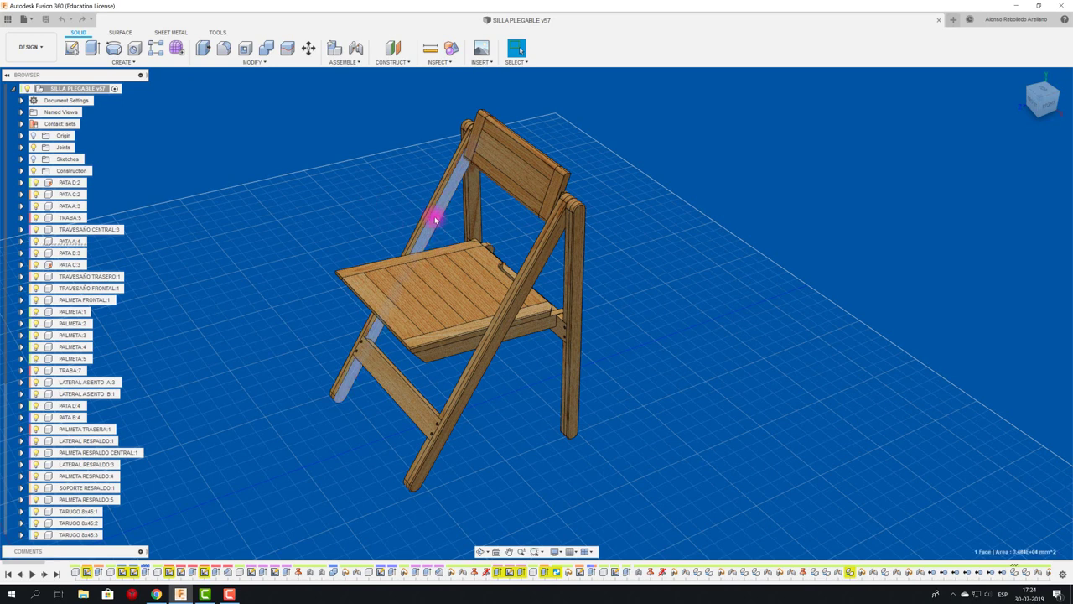
pyautogui.click(69, 241)
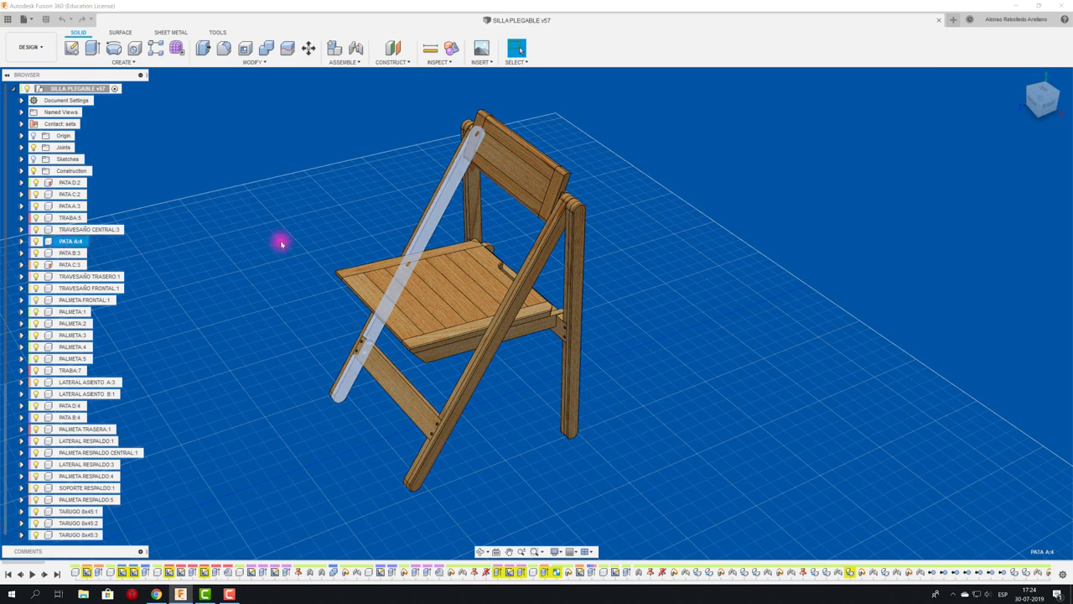
pyautogui.click(294, 215)
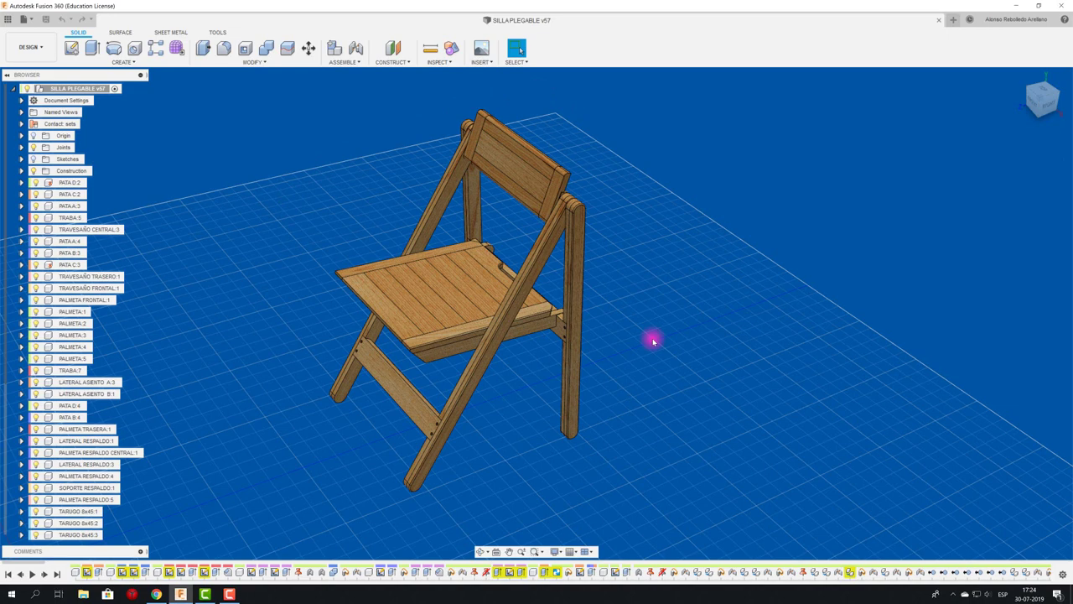
# Orbit the folding chair to a rear three-quarter view.
pyautogui.keyDown('shift'); pyautogui.moveTo(653, 340); pyautogui.dragTo(438, 335, button='middle'); pyautogui.keyUp('shift')
pyautogui.scroll(-3, 64, 276)
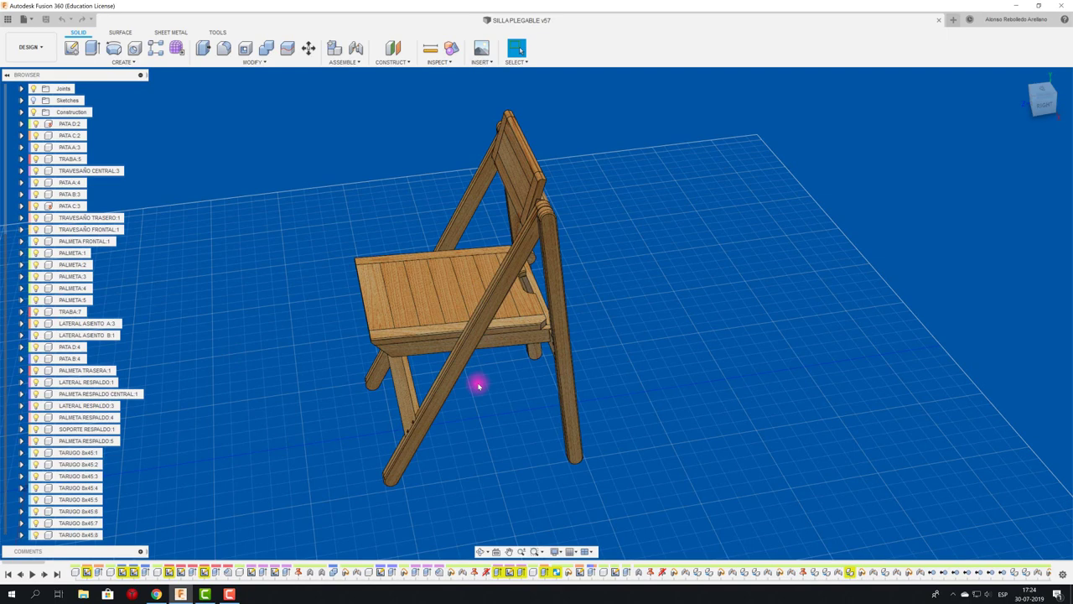
pyautogui.keyDown('shift'); pyautogui.moveTo(479, 385); pyautogui.dragTo(592, 387, button='middle'); pyautogui.keyUp('shift')
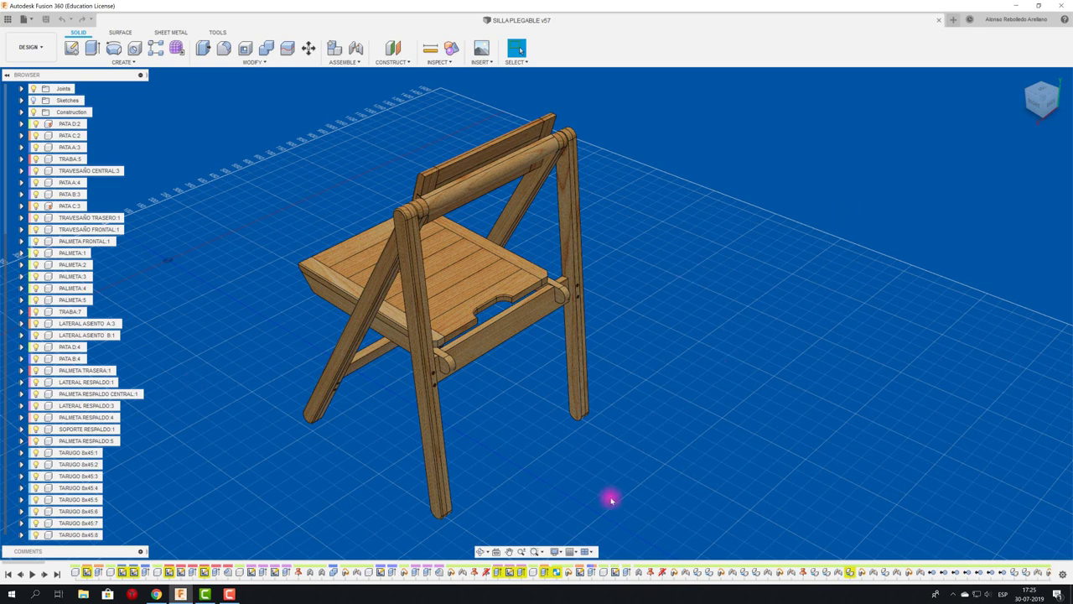
# Turn off Layout Grid in the Grid and Snaps menu, leaving a plain backdrop.
pyautogui.click(571, 551)
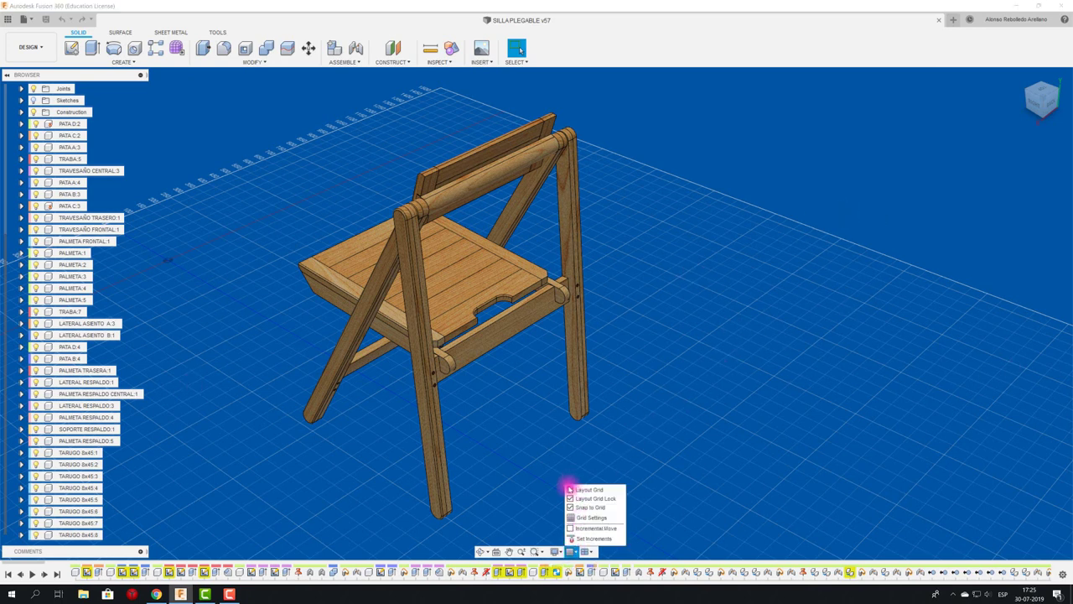
pyautogui.click(570, 489)
pyautogui.click(570, 490)
pyautogui.click(571, 490)
pyautogui.click(570, 489)
pyautogui.click(570, 490)
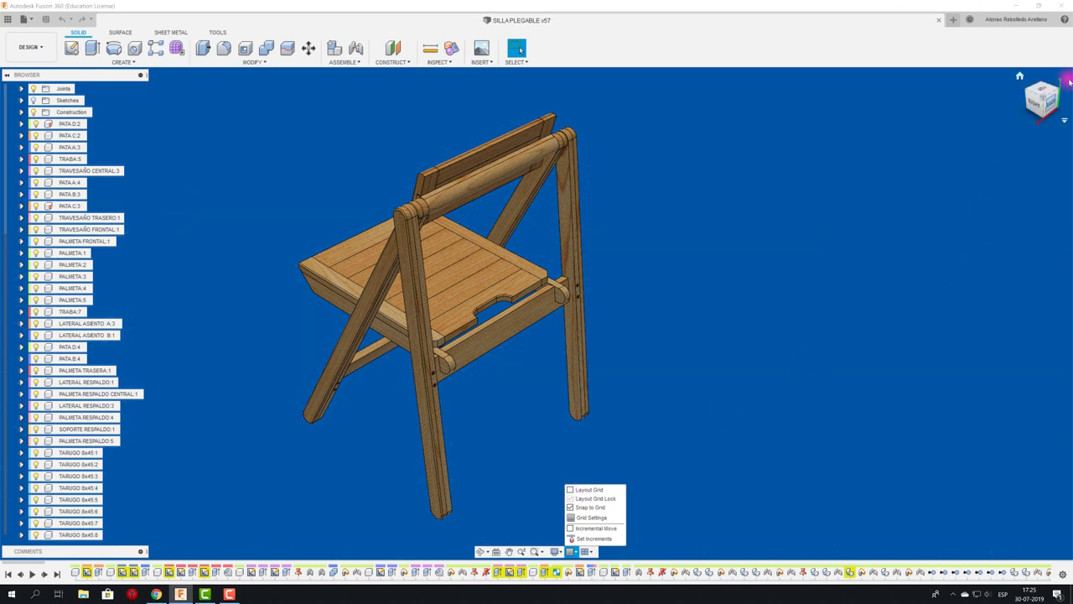
pyautogui.click(952, 137)
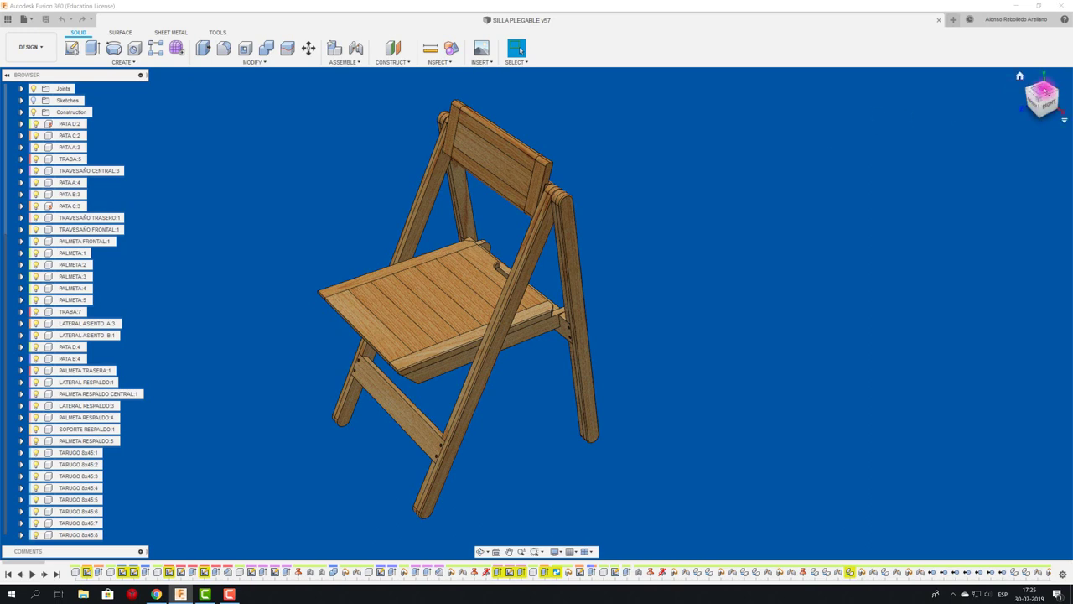
# View the chair from the ViewCube's Top, Left, Front and Back, ending on a three-quarter angle.
pyautogui.click(1044, 89)
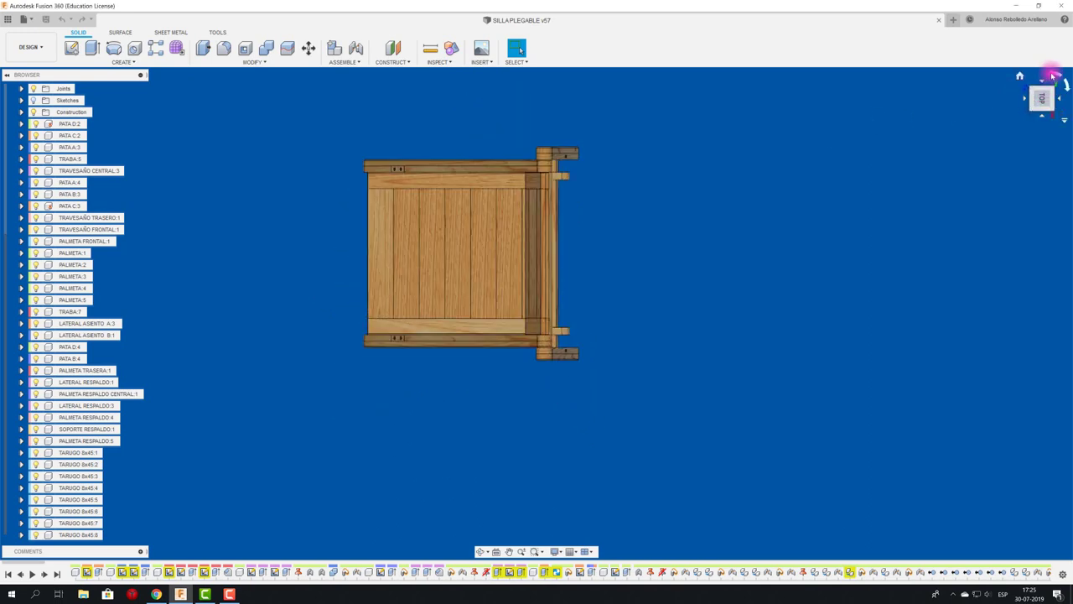
pyautogui.moveTo(1054, 74)
pyautogui.mouseDown()
pyautogui.moveTo(1035, 101)
pyautogui.moveTo(1043, 107)
pyautogui.mouseUp()
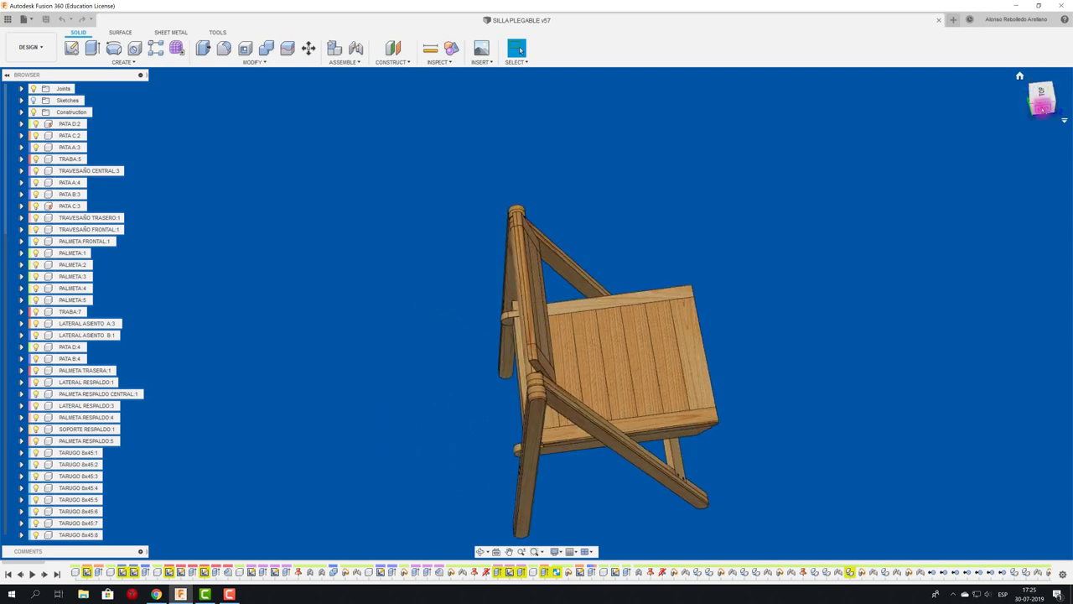
pyautogui.click(1042, 107)
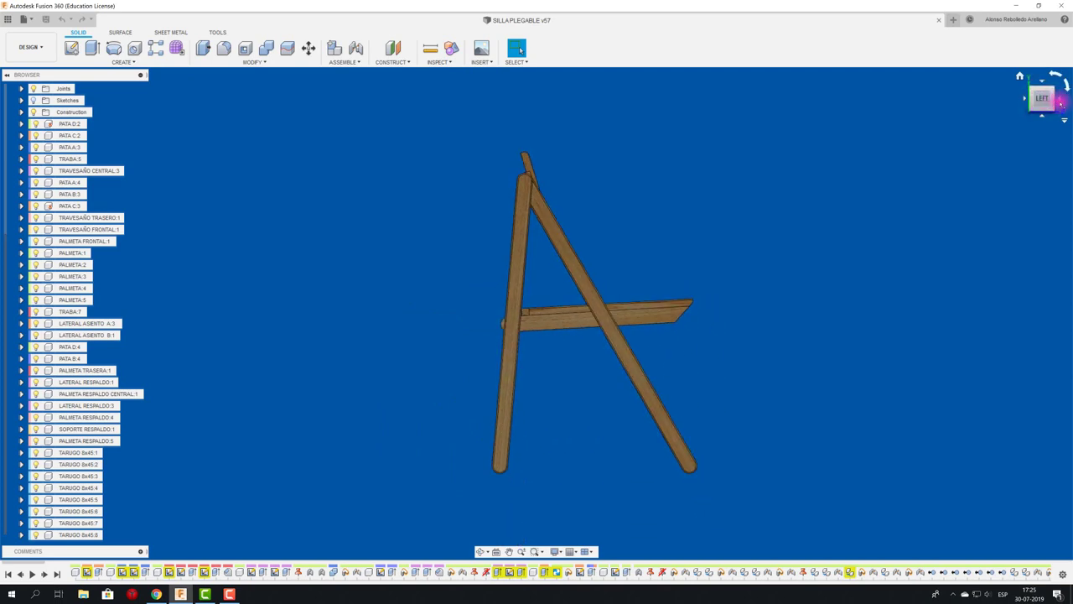
pyautogui.click(1062, 99)
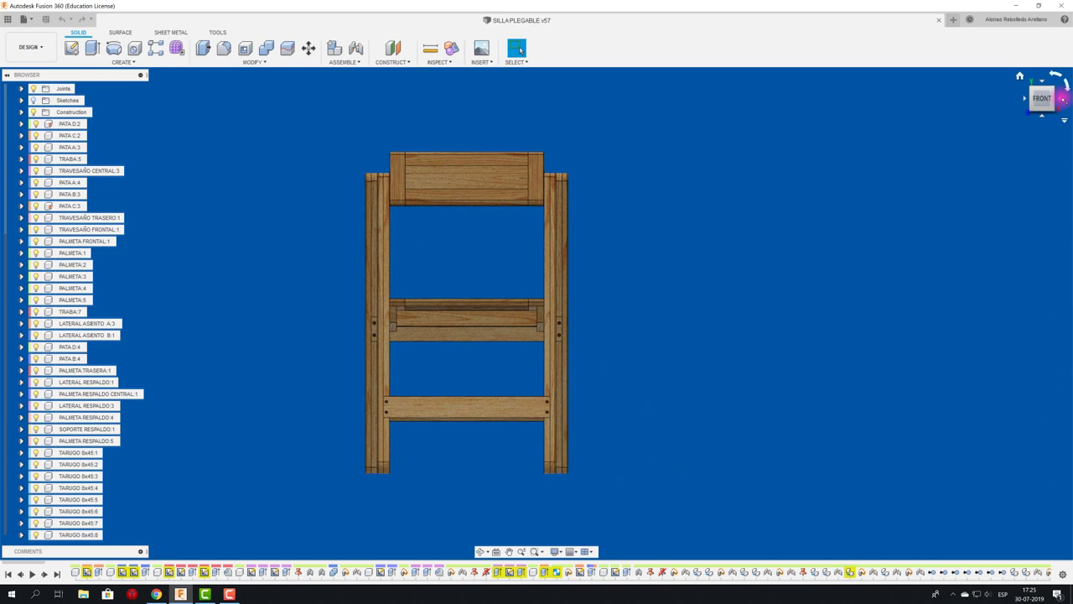
pyautogui.click(1063, 99)
pyautogui.click(1063, 99)
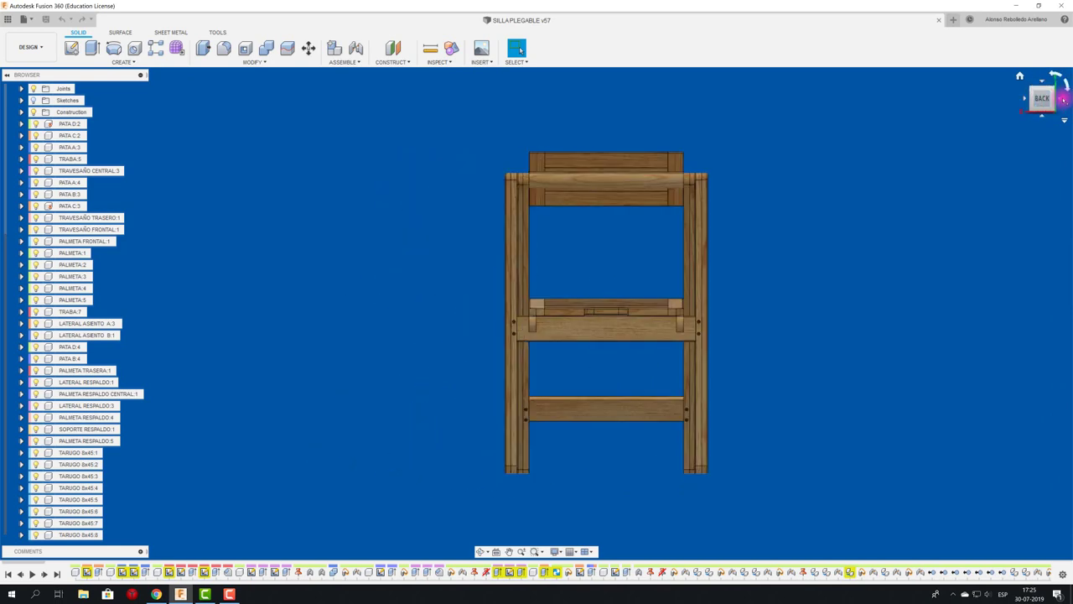
pyautogui.moveTo(1062, 99); pyautogui.dragTo(970, 129)
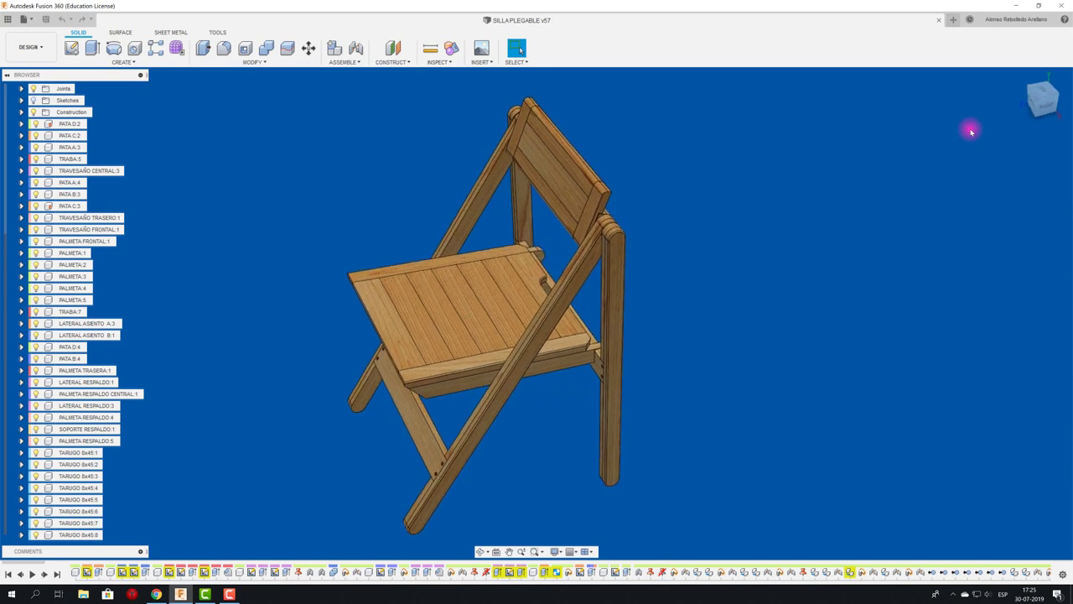
pyautogui.moveTo(970, 130); pyautogui.dragTo(1021, 78)
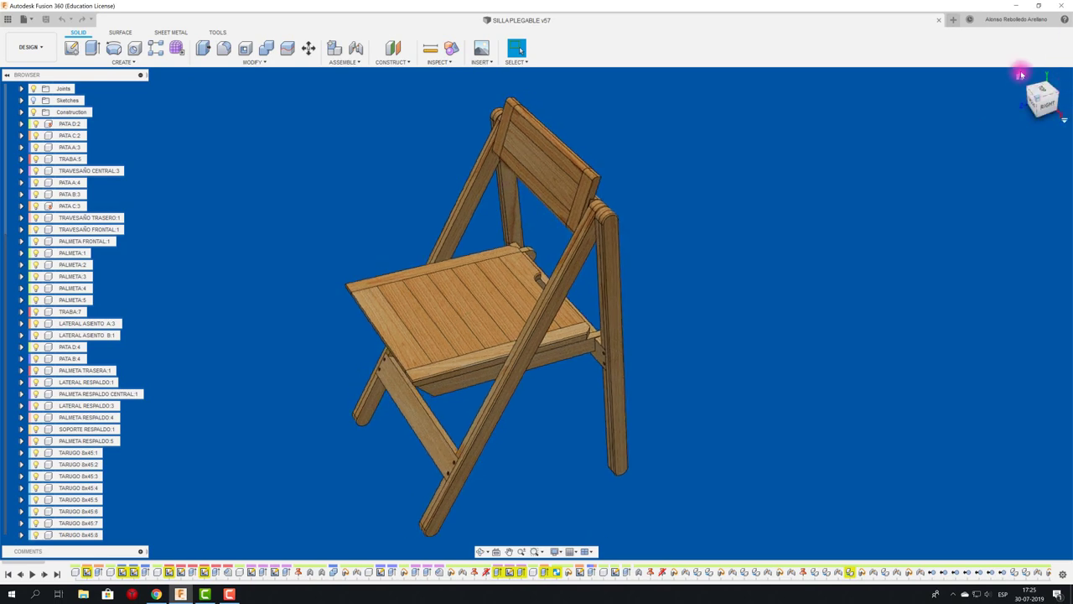
# Rotate the folding chair to a corner view using the ViewCube.
pyautogui.click(1021, 76)
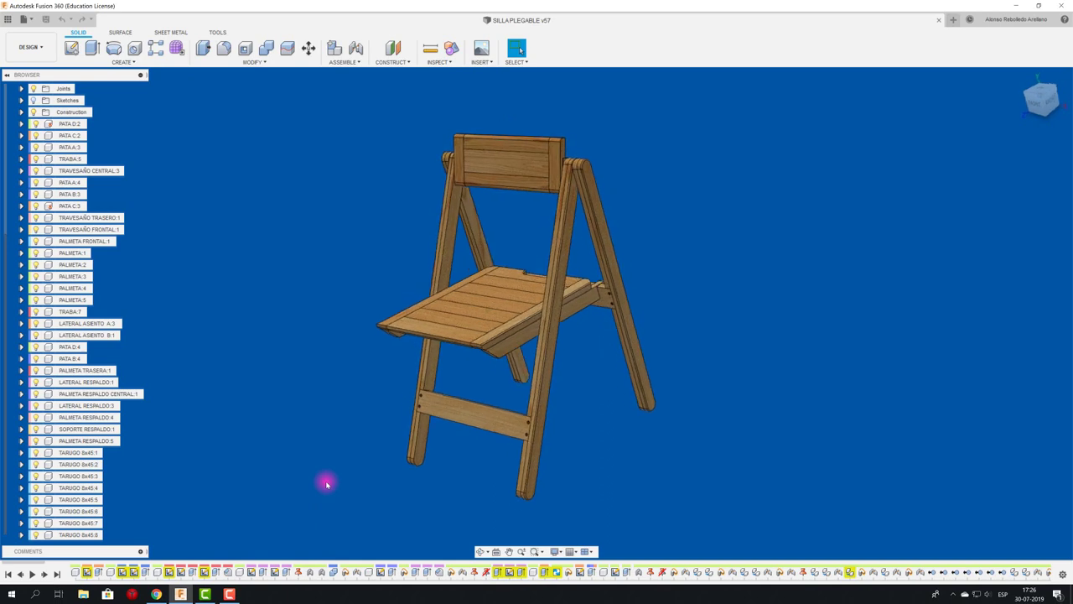
# Rewind the SILLA PLEGABLE timeline to its start and play the history back.
pyautogui.click(9, 573)
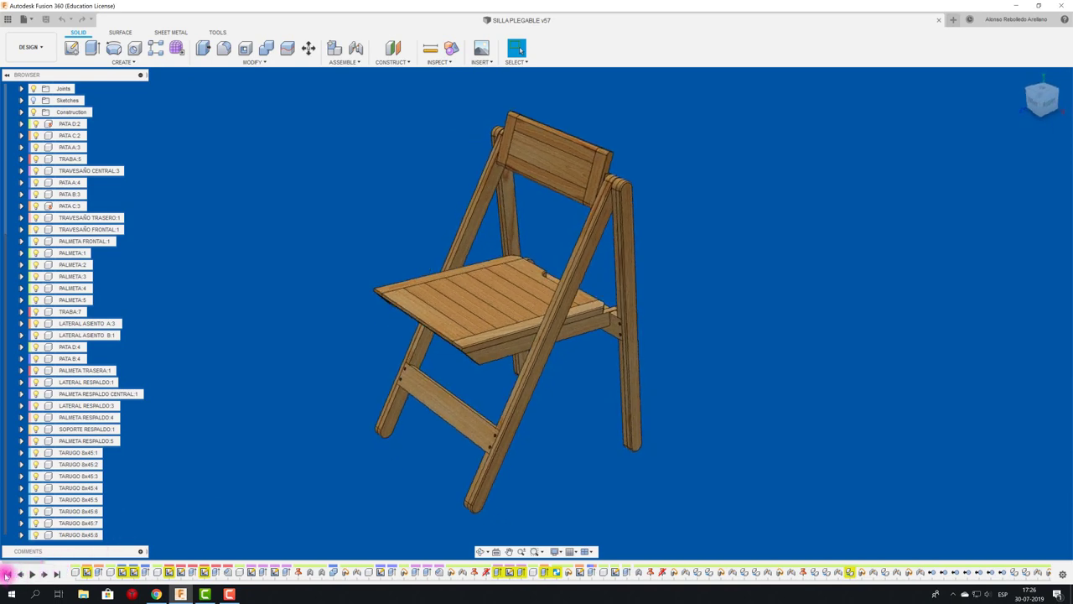
pyautogui.click(32, 574)
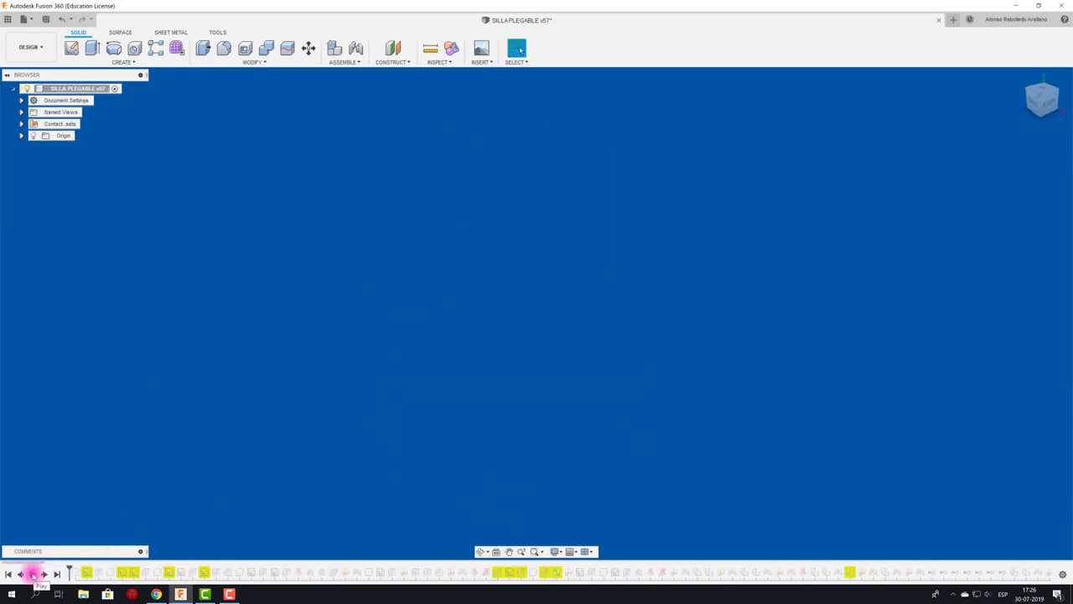